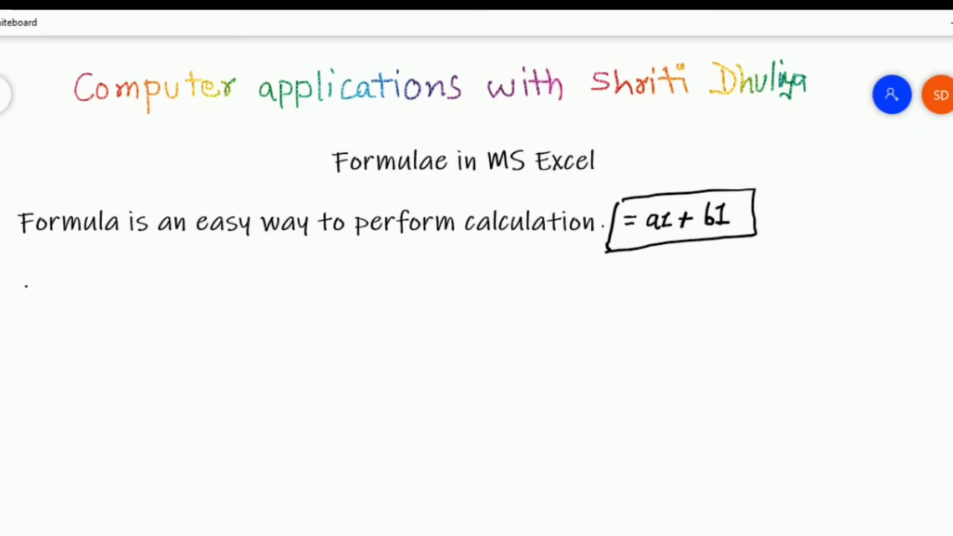
Handwrite "values – text or numbers" beside the dot beneath the formula definition.
left_click_drag(47, 273, 101, 287)
mouse_move(109, 279)
left_mouse_down()
mouse_move(211, 287)
mouse_move(210, 274)
mouse_move(228, 286)
left_mouse_up()
mouse_move(227, 275)
left_mouse_down()
mouse_move(241, 288)
mouse_move(229, 291)
mouse_move(249, 289)
mouse_move(256, 272)
mouse_move(321, 275)
mouse_move(326, 268)
mouse_move(375, 289)
mouse_move(399, 274)
mouse_move(410, 286)
mouse_move(447, 280)
left_mouse_up()
left_click(459, 266)
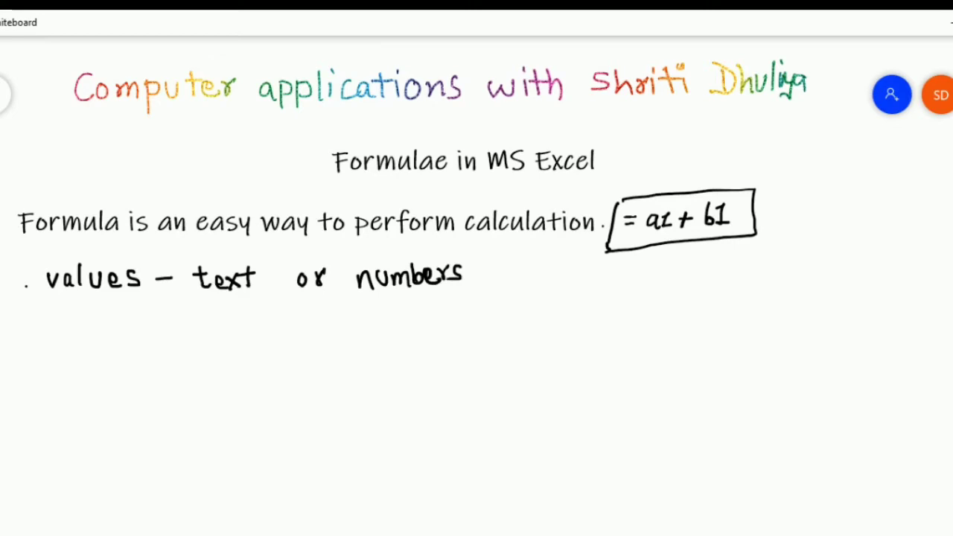
Handwrite "cell address – A1, B1 etc." on the line below the values entry.
mouse_move(57, 316)
left_mouse_down()
mouse_move(58, 330)
mouse_move(70, 319)
mouse_move(76, 328)
mouse_move(149, 335)
mouse_move(165, 307)
mouse_move(168, 335)
left_mouse_up()
left_click_drag(174, 324, 186, 335)
mouse_move(192, 327)
left_mouse_down()
mouse_move(301, 338)
mouse_move(301, 329)
mouse_move(336, 345)
left_mouse_up()
mouse_move(357, 314)
left_mouse_down()
mouse_move(355, 337)
mouse_move(376, 309)
mouse_move(373, 335)
left_mouse_up()
mouse_move(368, 335)
left_mouse_down()
mouse_move(416, 324)
mouse_move(421, 334)
mouse_move(422, 323)
mouse_move(423, 332)
left_mouse_up()
left_click_drag(415, 317, 438, 331)
left_click(446, 326)
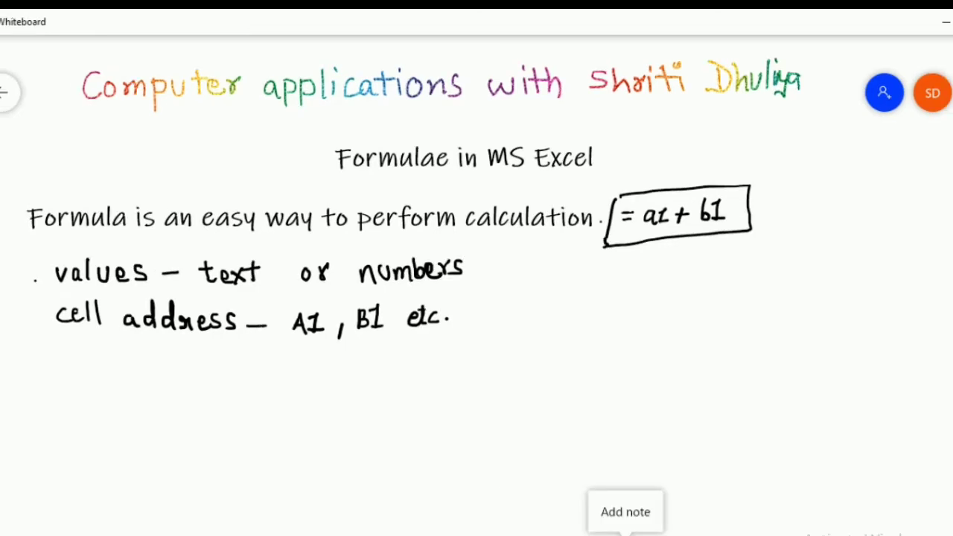
Handwrite "function – sum, min etc." on the line below the cell address entry.
mouse_move(78, 344)
left_mouse_down()
mouse_move(67, 374)
mouse_move(75, 357)
mouse_move(93, 371)
mouse_move(110, 361)
mouse_move(116, 371)
left_mouse_up()
mouse_move(129, 357)
left_mouse_down()
mouse_move(128, 371)
mouse_move(159, 356)
mouse_move(161, 371)
mouse_move(185, 357)
mouse_move(207, 374)
mouse_move(249, 363)
mouse_move(317, 375)
left_mouse_up()
left_click(159, 347)
mouse_move(319, 375)
left_mouse_down()
mouse_move(384, 365)
mouse_move(390, 375)
left_mouse_up()
mouse_move(397, 359)
left_mouse_down()
mouse_move(398, 375)
mouse_move(457, 369)
mouse_move(466, 358)
left_mouse_up()
left_click_drag(469, 358, 465, 371)
left_click(476, 367)
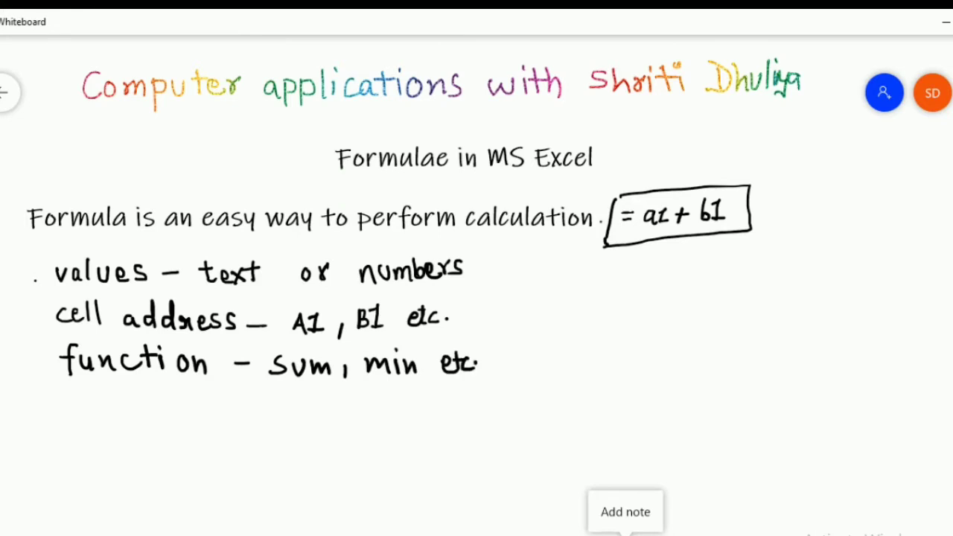
Handwrite "operators – +, -, *, /, <, > etc." below the function entry, with a pair of parentheses "( )" beneath it.
mouse_move(70, 400)
left_mouse_down()
mouse_move(79, 426)
mouse_move(81, 413)
mouse_move(103, 414)
left_mouse_up()
left_click_drag(105, 403, 116, 404)
mouse_move(128, 403)
left_mouse_down()
mouse_move(119, 408)
mouse_move(131, 419)
left_mouse_up()
left_click_drag(135, 397, 139, 417)
mouse_move(128, 402)
left_mouse_down()
mouse_move(152, 403)
mouse_move(159, 415)
mouse_move(167, 402)
left_mouse_up()
mouse_move(182, 401)
left_mouse_down()
mouse_move(172, 419)
mouse_move(230, 408)
left_mouse_up()
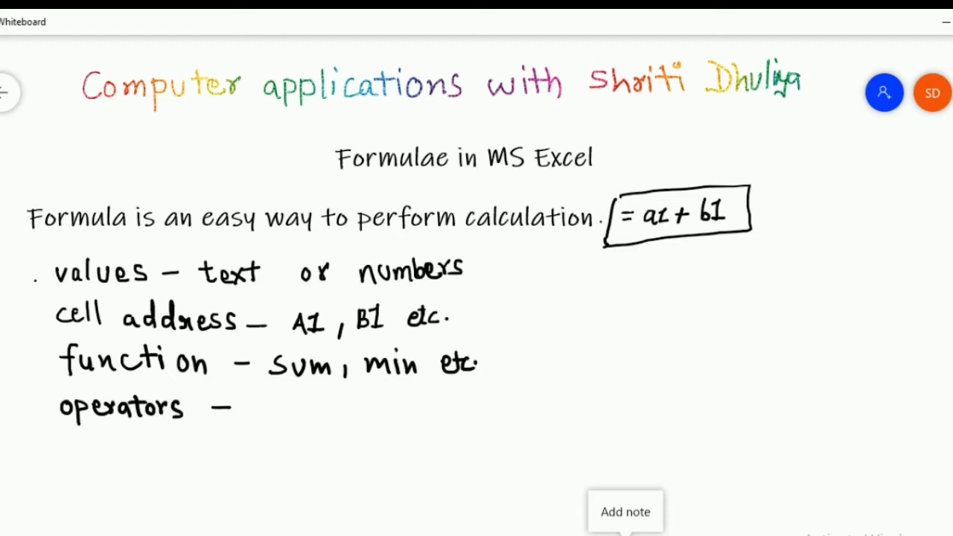
mouse_move(282, 399)
left_mouse_down()
mouse_move(282, 416)
mouse_move(293, 405)
mouse_move(304, 423)
mouse_move(332, 407)
mouse_move(347, 422)
left_mouse_up()
left_click_drag(370, 402, 366, 420)
mouse_move(358, 414)
left_mouse_down()
mouse_move(372, 403)
mouse_move(384, 421)
mouse_move(466, 420)
mouse_move(524, 397)
mouse_move(527, 411)
left_mouse_up()
mouse_move(533, 392)
left_mouse_down()
mouse_move(532, 410)
mouse_move(542, 397)
left_mouse_up()
mouse_move(548, 396)
left_mouse_down()
mouse_move(539, 406)
mouse_move(551, 409)
left_mouse_up()
left_click(559, 399)
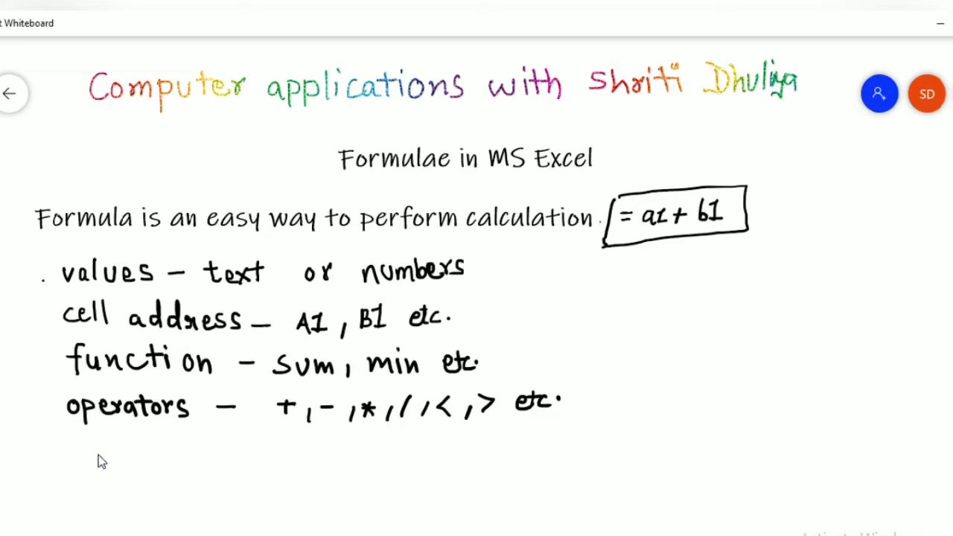
mouse_move(125, 437)
left_mouse_down()
mouse_move(123, 452)
mouse_move(150, 444)
mouse_move(140, 452)
left_mouse_up()
Handwrite the heading "Examples:-" in the empty area beside the list of formula components.
mouse_move(677, 291)
left_mouse_down()
mouse_move(666, 312)
mouse_move(678, 311)
left_mouse_up()
mouse_move(668, 302)
left_mouse_down()
mouse_move(693, 312)
mouse_move(681, 315)
mouse_move(741, 320)
left_mouse_up()
left_click(701, 302)
mouse_move(742, 301)
left_mouse_down()
mouse_move(752, 307)
mouse_move(742, 311)
left_mouse_up()
left_click_drag(758, 287, 761, 314)
left_click_drag(767, 300, 775, 311)
mouse_move(786, 297)
left_mouse_down()
mouse_move(783, 314)
mouse_move(824, 300)
left_mouse_up()
left_click(798, 296)
left_click(795, 309)
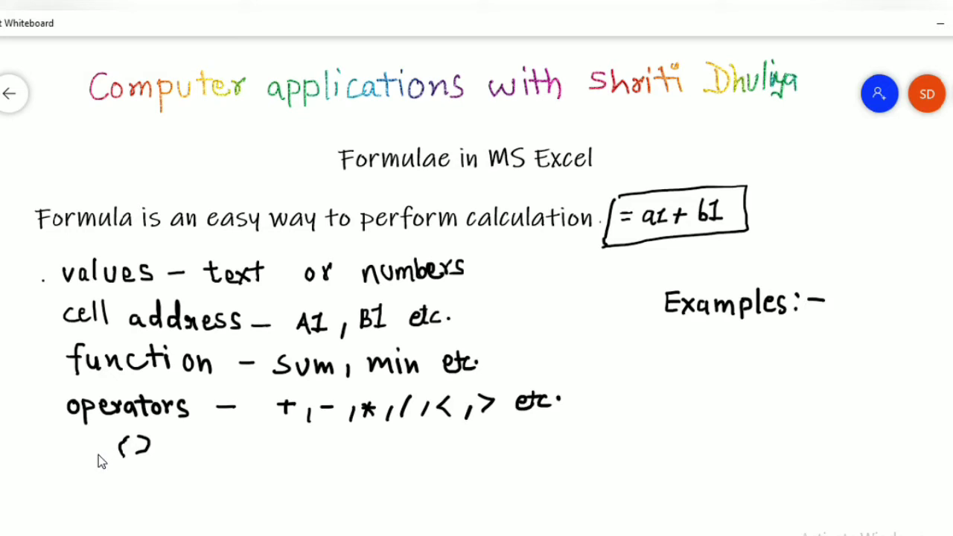
Handwrite the first example formula "=15+15*8" under the Examples heading.
mouse_move(668, 340)
left_mouse_down()
mouse_move(669, 355)
mouse_move(681, 340)
mouse_move(690, 348)
mouse_move(679, 354)
mouse_move(707, 352)
left_mouse_up()
left_click_drag(698, 344, 715, 342)
left_click_drag(724, 337, 724, 353)
mouse_move(740, 340)
left_mouse_down()
mouse_move(730, 352)
mouse_move(779, 341)
left_mouse_up()
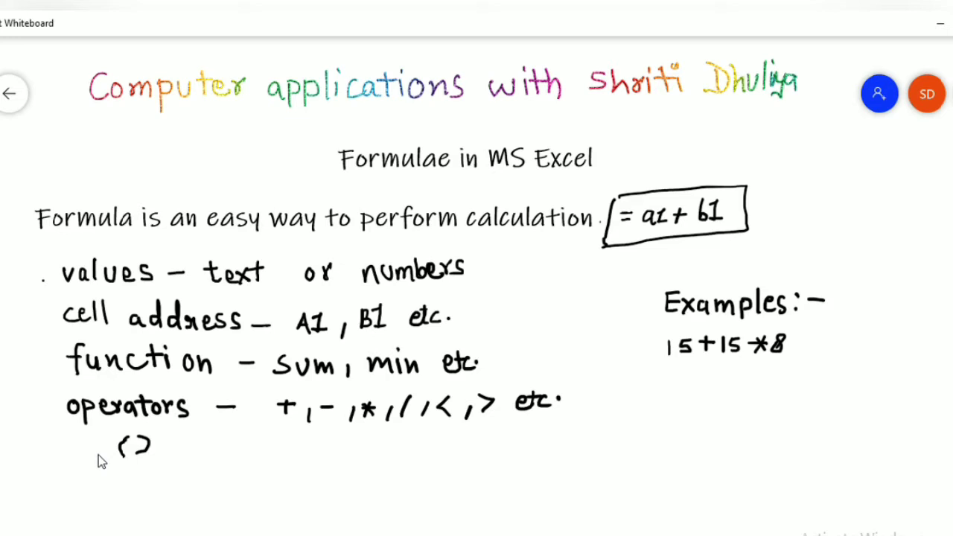
mouse_move(649, 345)
left_mouse_down()
mouse_move(661, 344)
mouse_move(658, 352)
left_mouse_up()
Handwrite the second example formula "= A1 + B1*(C1+D1)" below the first one.
mouse_move(648, 393)
left_mouse_down()
mouse_move(664, 403)
mouse_move(744, 391)
mouse_move(735, 403)
mouse_move(769, 400)
left_mouse_up()
mouse_move(768, 379)
left_mouse_down()
mouse_move(778, 381)
mouse_move(769, 399)
mouse_move(794, 375)
mouse_move(793, 398)
mouse_move(822, 386)
mouse_move(847, 398)
mouse_move(881, 378)
mouse_move(875, 391)
mouse_move(914, 380)
mouse_move(914, 388)
left_mouse_up()
left_click(896, 377)
left_click_drag(905, 387, 923, 389)
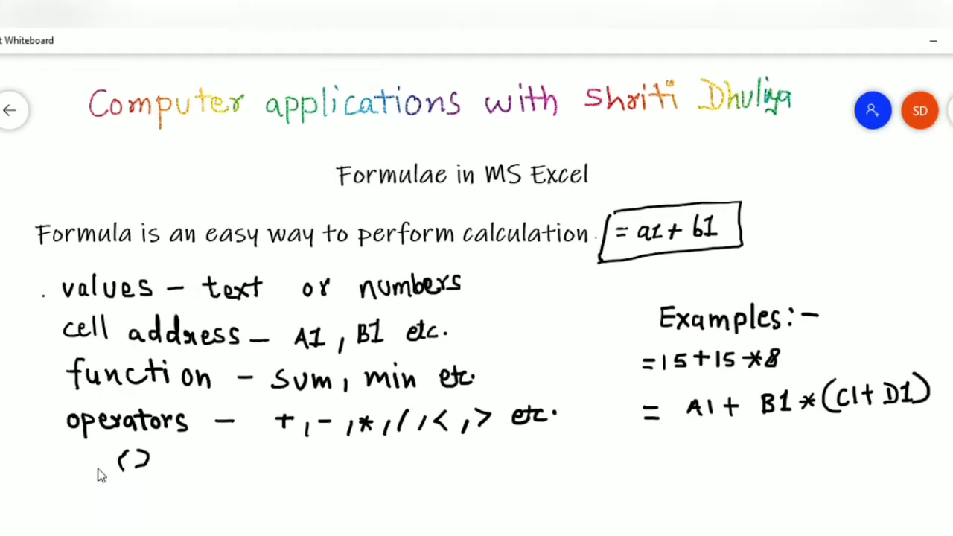
Handwrite "functions –" below the operators line and underline the word.
mouse_move(333, 470)
left_mouse_down()
mouse_move(320, 495)
mouse_move(322, 486)
mouse_move(389, 491)
mouse_move(400, 475)
left_mouse_up()
mouse_move(400, 475)
left_mouse_down()
mouse_move(402, 490)
mouse_move(422, 477)
mouse_move(451, 491)
mouse_move(499, 478)
left_mouse_up()
left_click(404, 468)
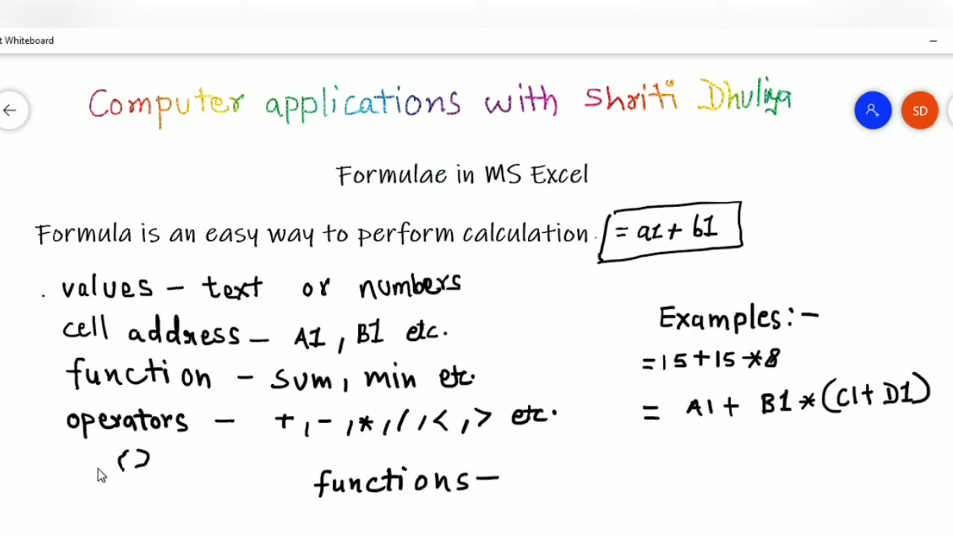
left_click_drag(335, 504, 466, 499)
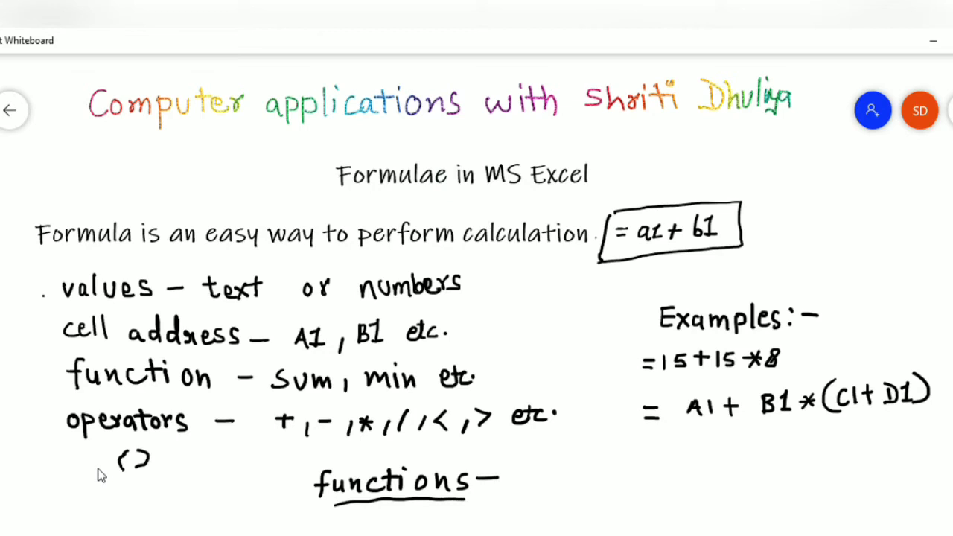
Handwrite the definition "predefined formulae" after the underlined word "functions".
mouse_move(525, 475)
left_mouse_down()
mouse_move(526, 498)
mouse_move(549, 471)
mouse_move(609, 490)
mouse_move(622, 470)
left_mouse_up()
mouse_move(627, 468)
left_mouse_down()
mouse_move(629, 481)
mouse_move(643, 468)
mouse_move(652, 480)
left_mouse_up()
left_click(624, 457)
mouse_move(655, 472)
left_mouse_down()
mouse_move(662, 463)
mouse_move(682, 482)
left_mouse_up()
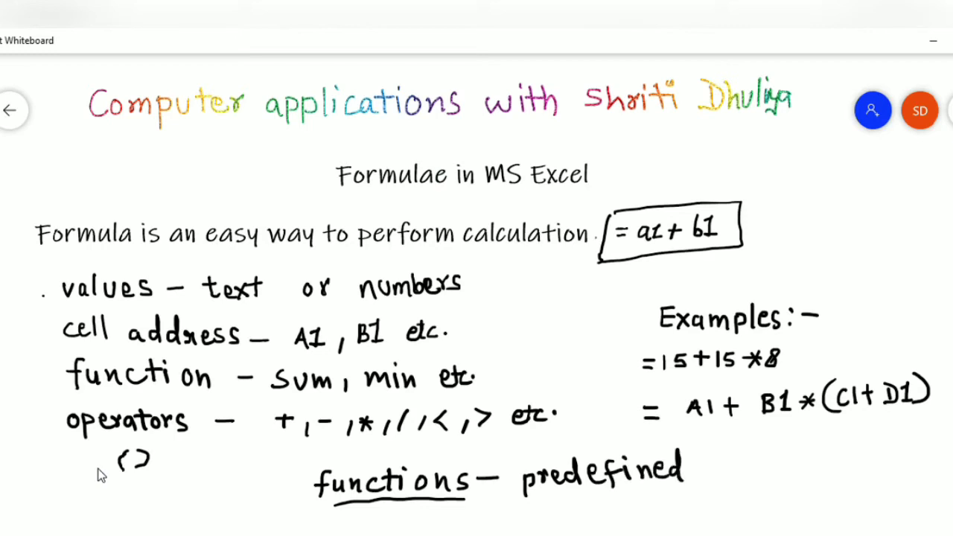
mouse_move(737, 453)
left_mouse_down()
mouse_move(733, 478)
mouse_move(777, 459)
mouse_move(801, 473)
mouse_move(838, 470)
left_mouse_up()
mouse_move(843, 460)
left_mouse_down()
mouse_move(844, 473)
mouse_move(855, 462)
mouse_move(862, 469)
left_mouse_up()
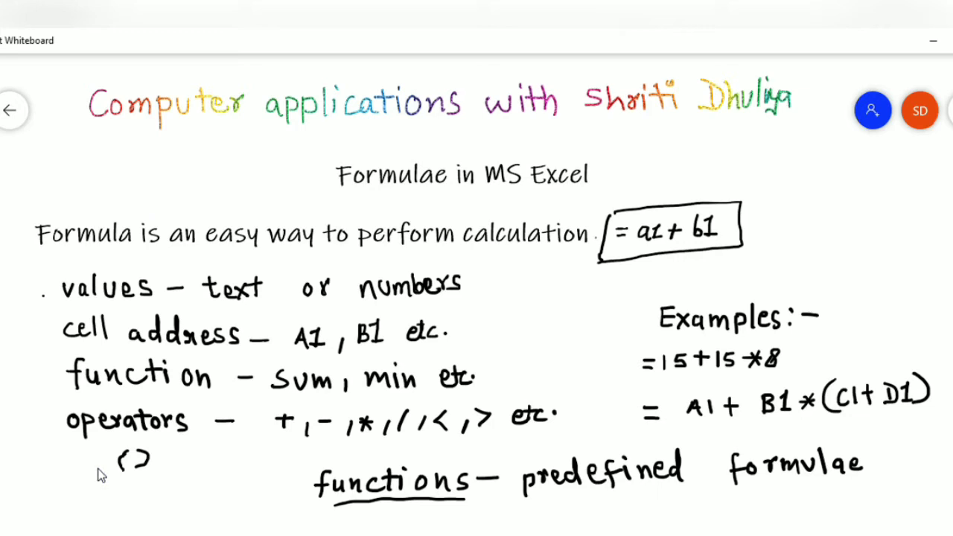
Handwrite one more line of text below the "predefined formulae" definition.
mouse_move(518, 513)
left_mouse_down()
mouse_move(509, 527)
mouse_move(537, 513)
mouse_move(572, 533)
mouse_move(593, 523)
mouse_move(636, 527)
mouse_move(655, 509)
mouse_move(705, 525)
left_mouse_up()
left_click(614, 501)
left_click(709, 512)
mouse_move(729, 508)
left_mouse_down()
mouse_move(722, 515)
mouse_move(737, 520)
left_mouse_up()
left_click_drag(742, 508, 749, 517)
mouse_move(757, 510)
left_mouse_down()
mouse_move(768, 515)
mouse_move(782, 504)
mouse_move(794, 515)
left_mouse_up()
mouse_move(802, 507)
left_mouse_down()
mouse_move(798, 528)
mouse_move(819, 515)
mouse_move(856, 514)
mouse_move(853, 521)
left_mouse_up()
left_click_drag(856, 505, 860, 518)
left_click(874, 512)
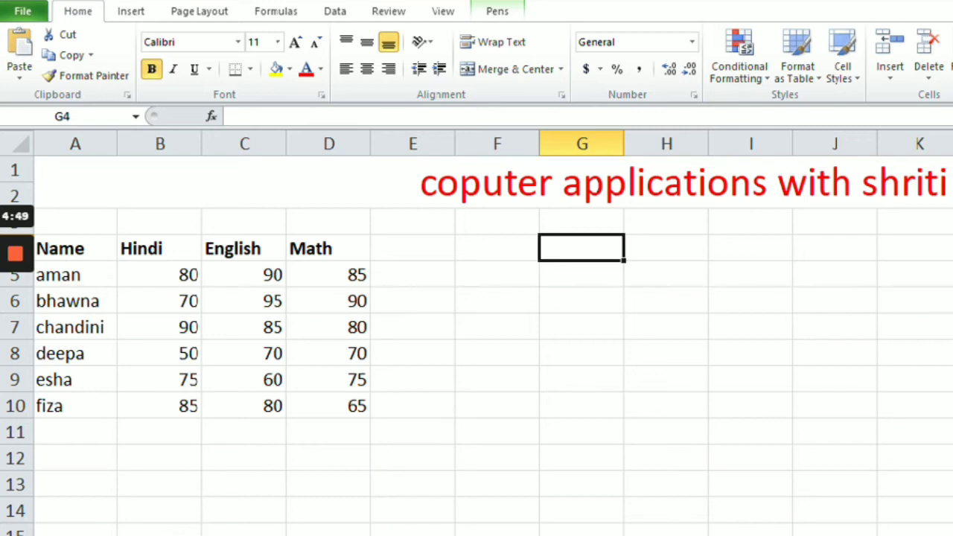
Switch to the Excel marks sheet and total the Hindi column in B11 with =SUM(B5:B10), leaving B11 selected.
left_click(153, 431)
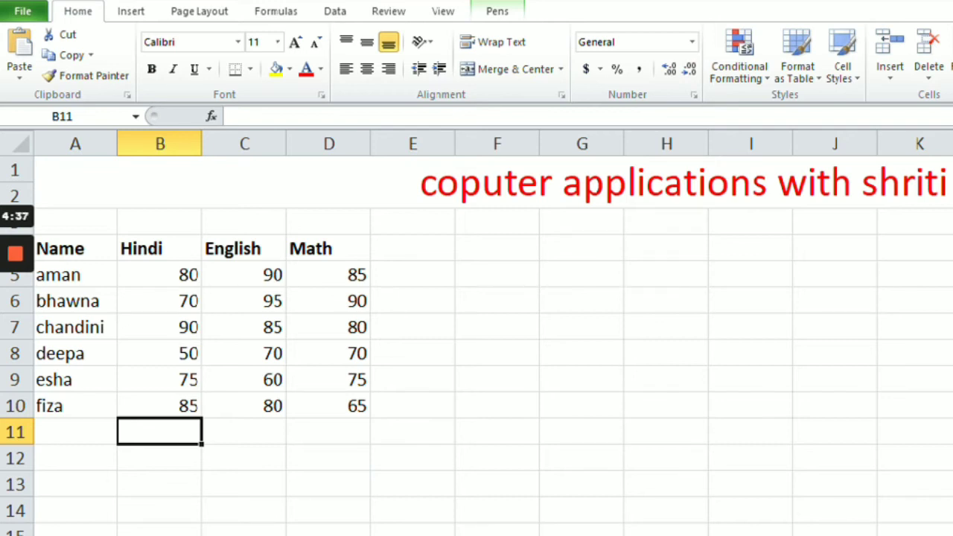
type("=")
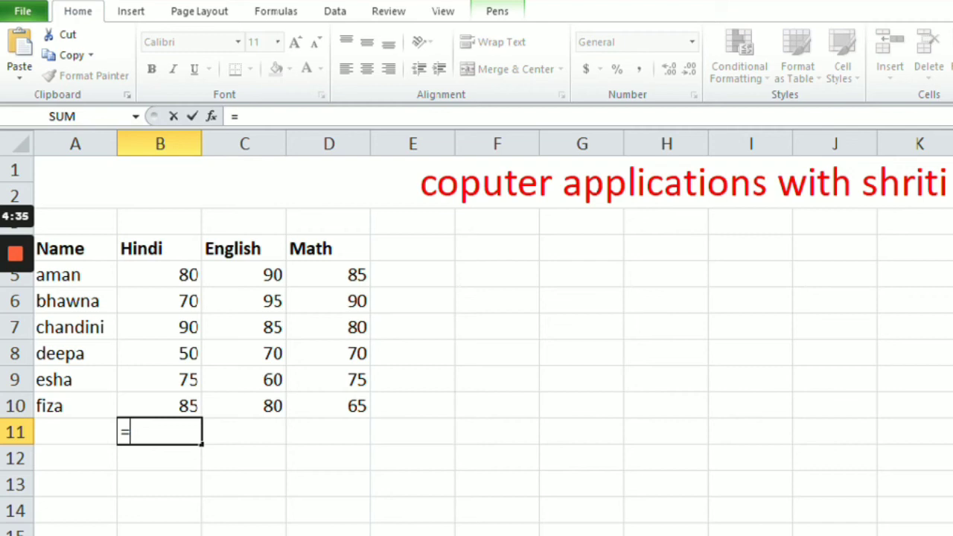
type("sum")
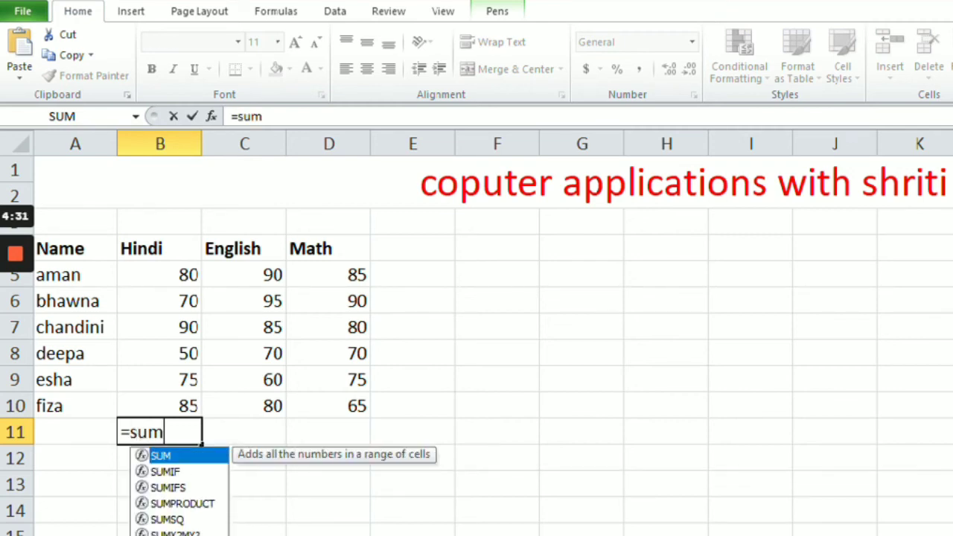
type("(")
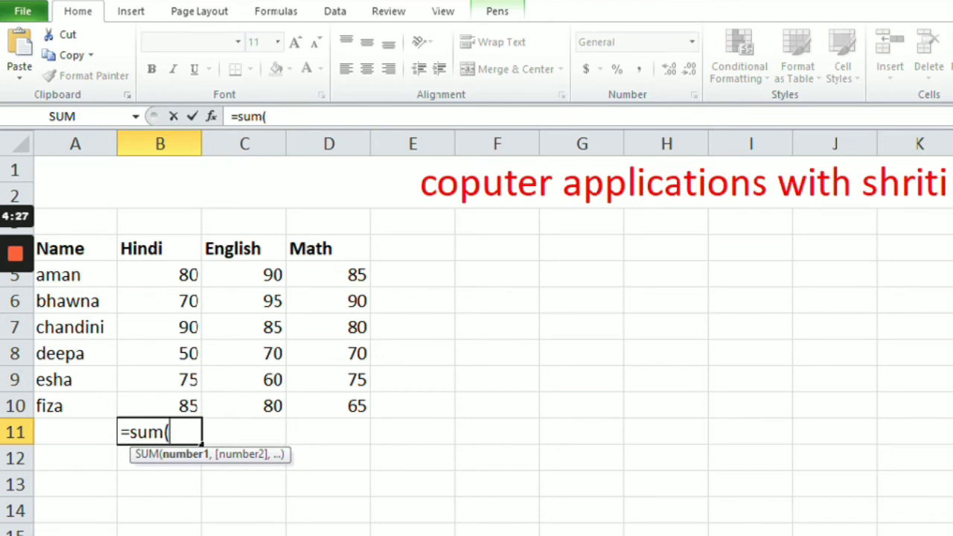
left_click(159, 274)
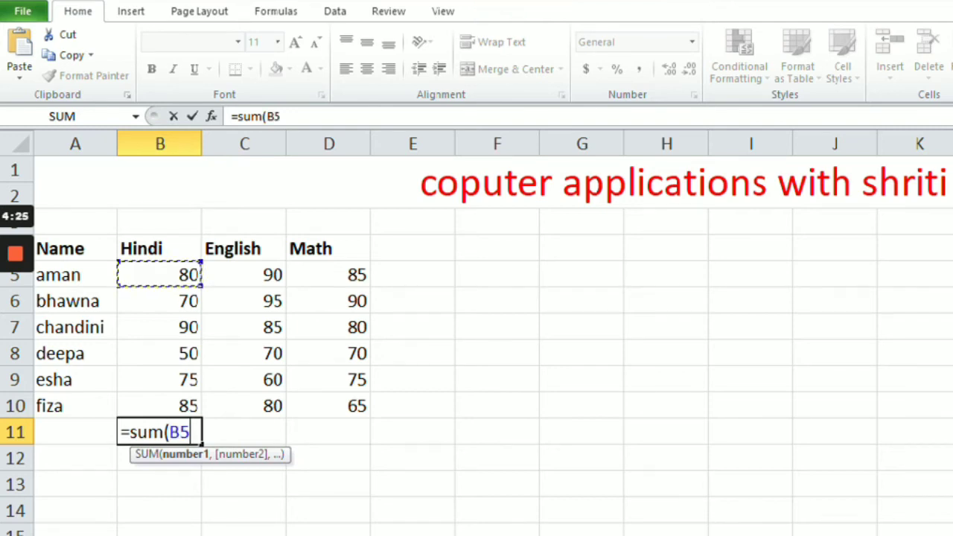
type(":")
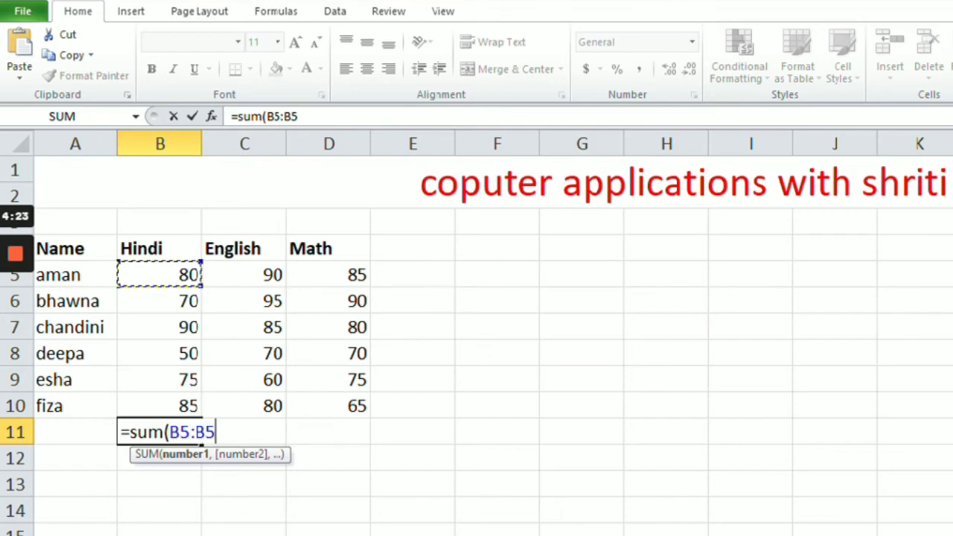
left_click(160, 406)
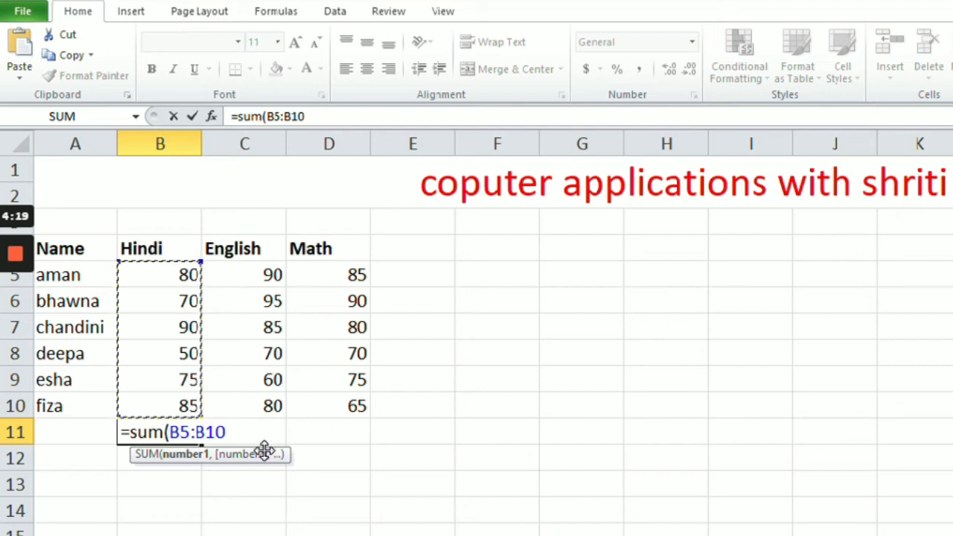
type(")")
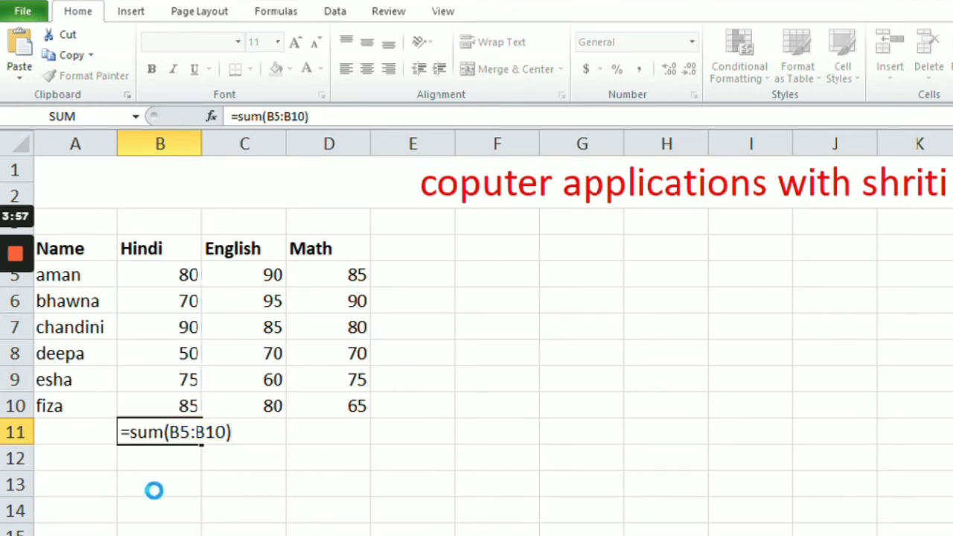
key("Return")
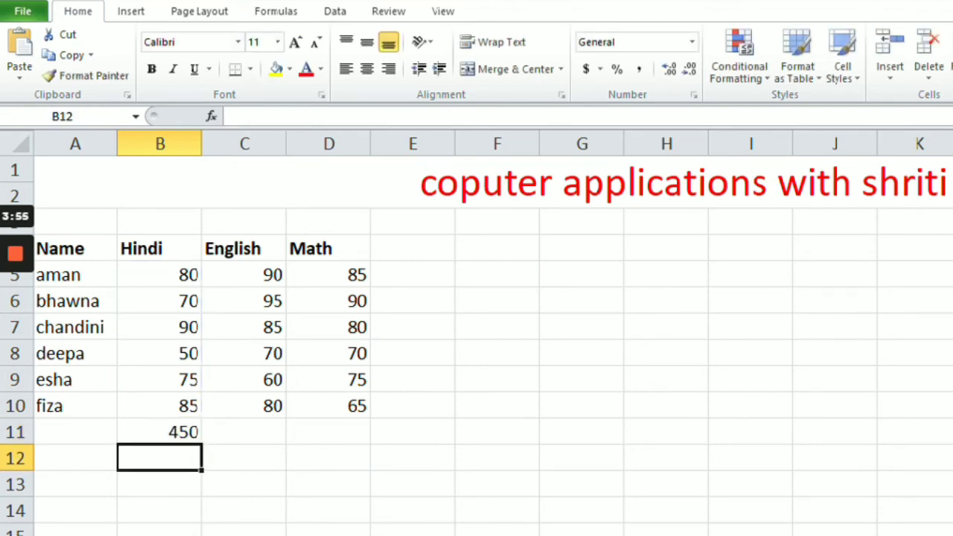
left_click(159, 432)
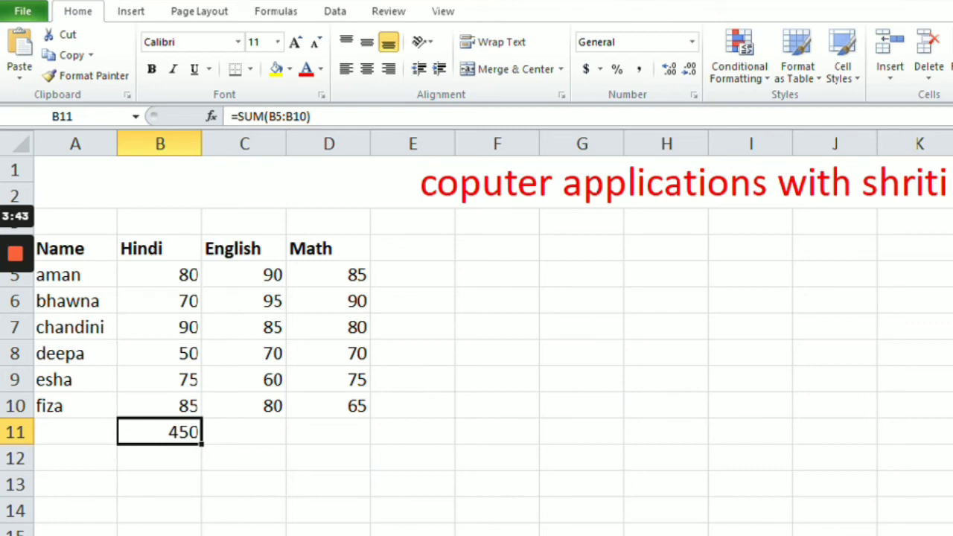
Calculate the average of the first student's three subject marks in E5 with =AVERAGE(B5:D5).
left_click(244, 432)
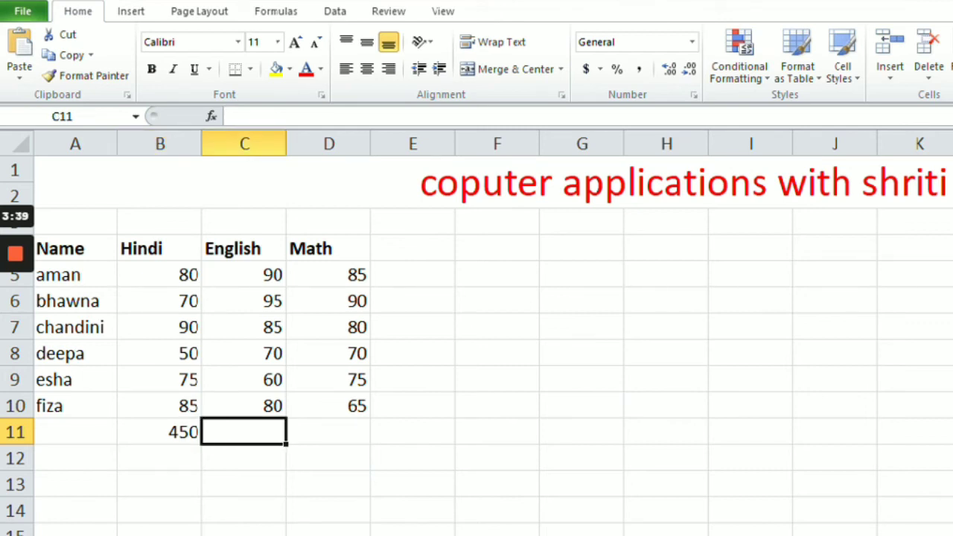
left_click(402, 277)
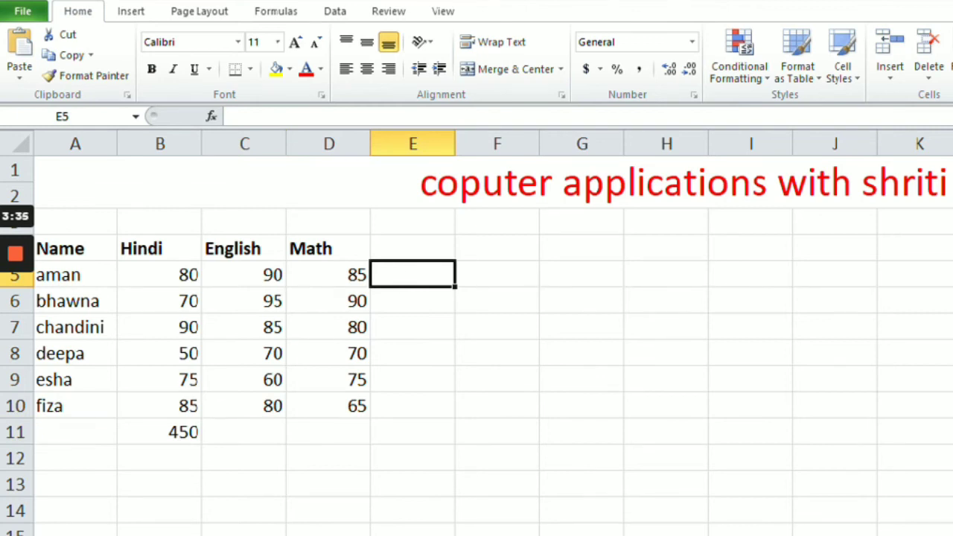
type("=")
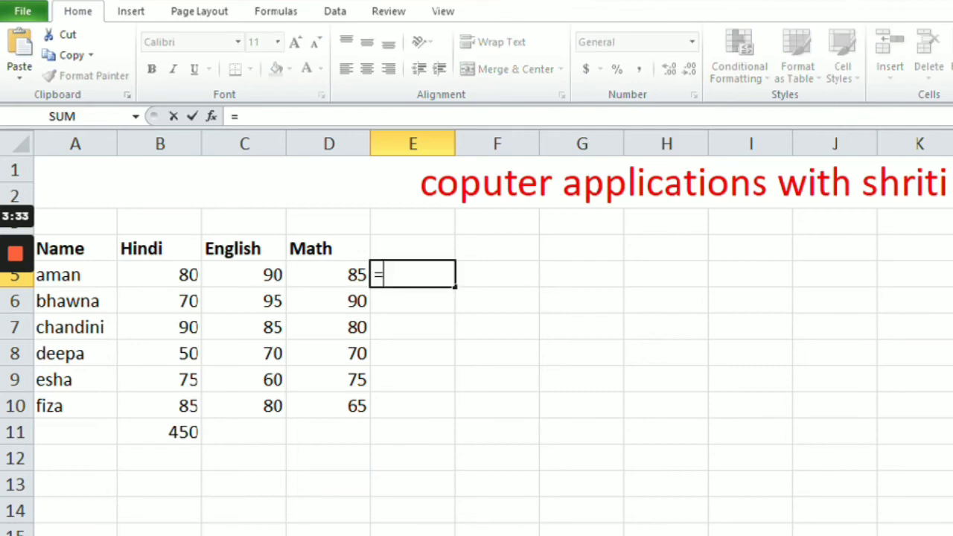
type("a")
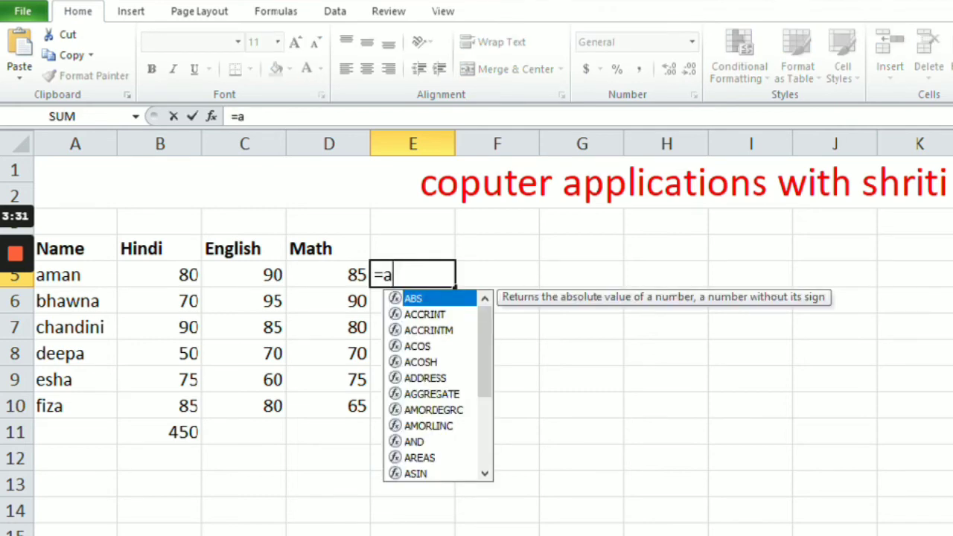
type("verage(")
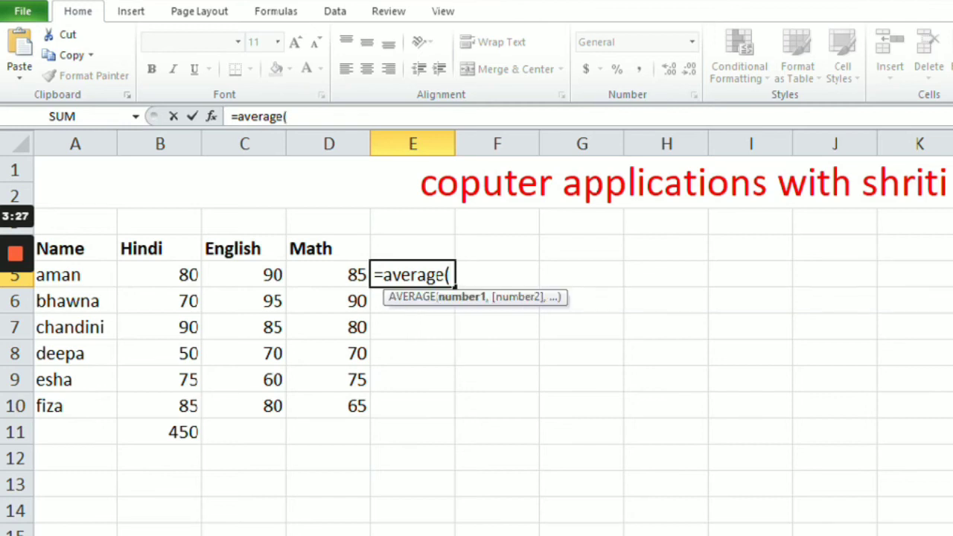
left_click(159, 275)
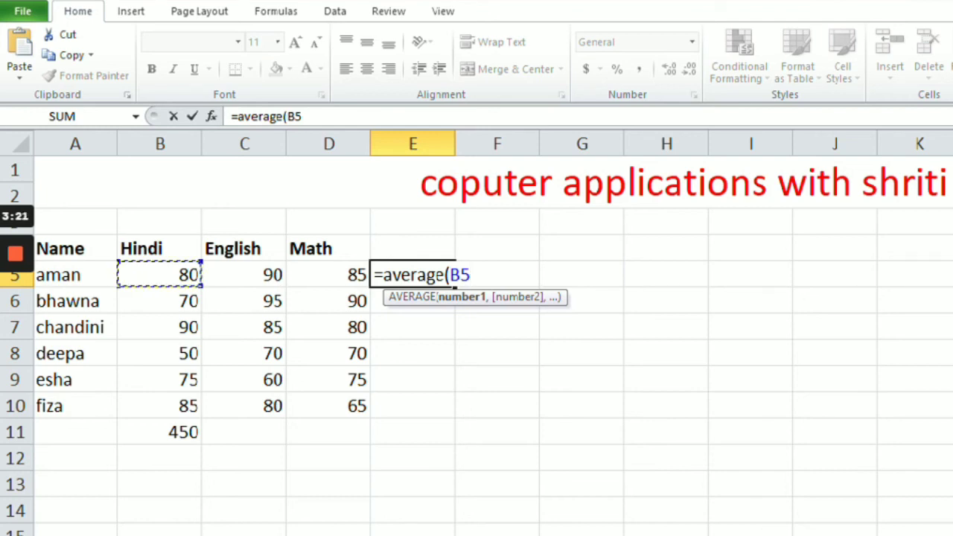
type(":B5")
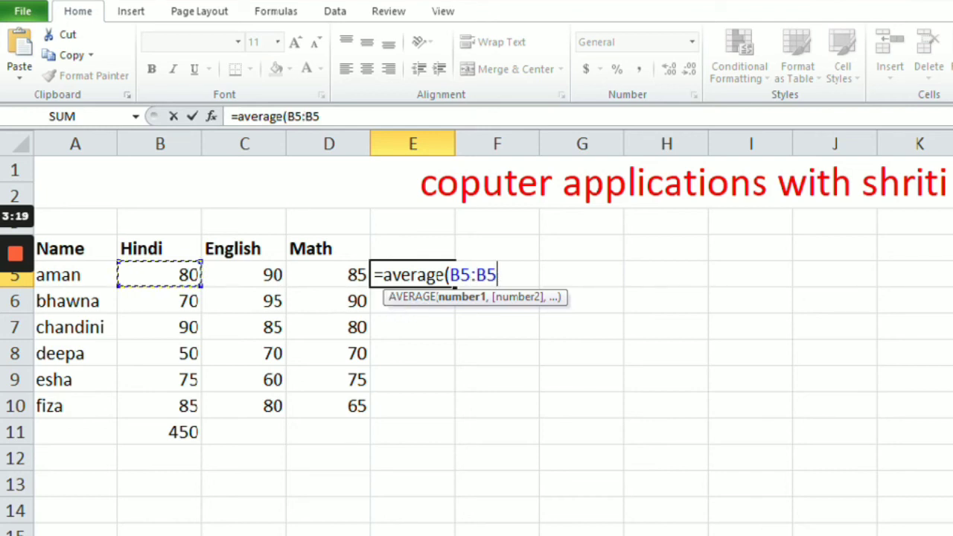
left_click(328, 275)
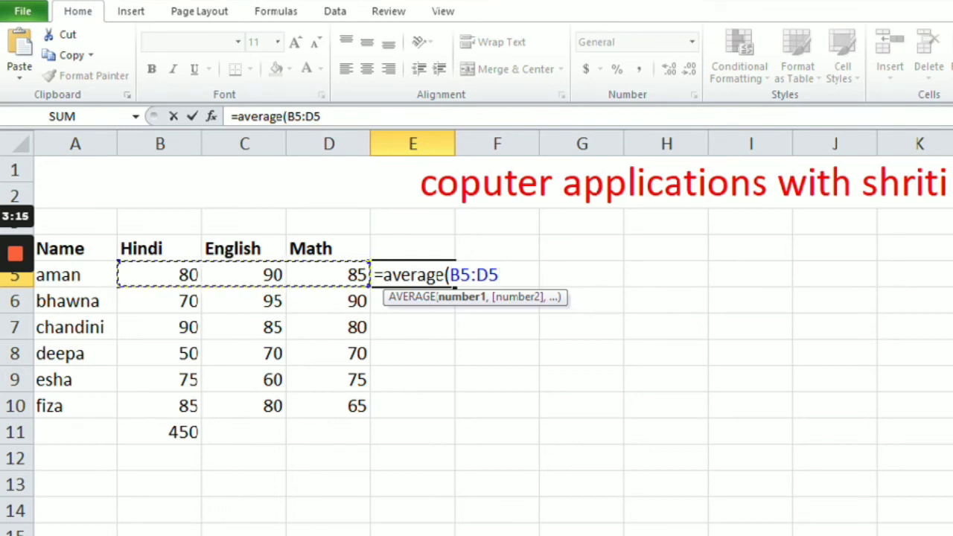
type(")")
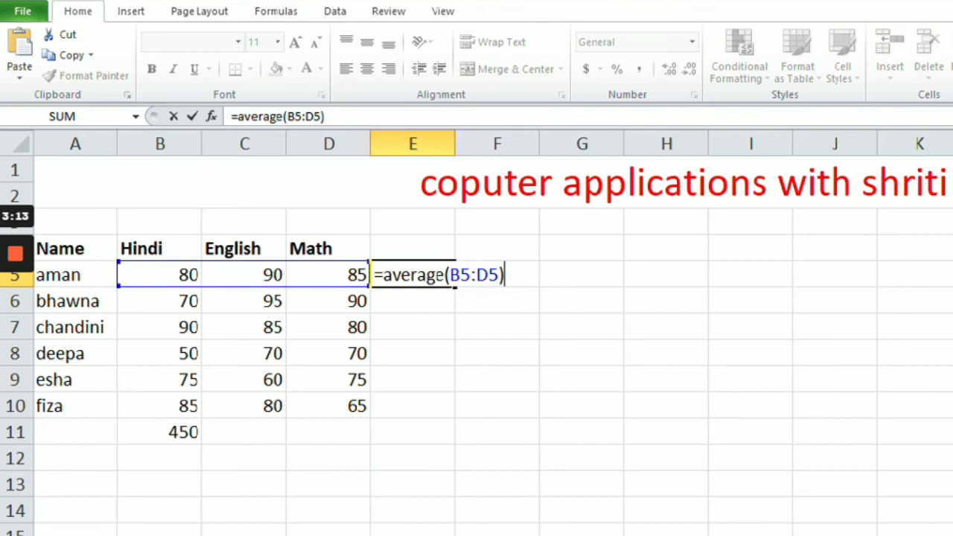
key("Return")
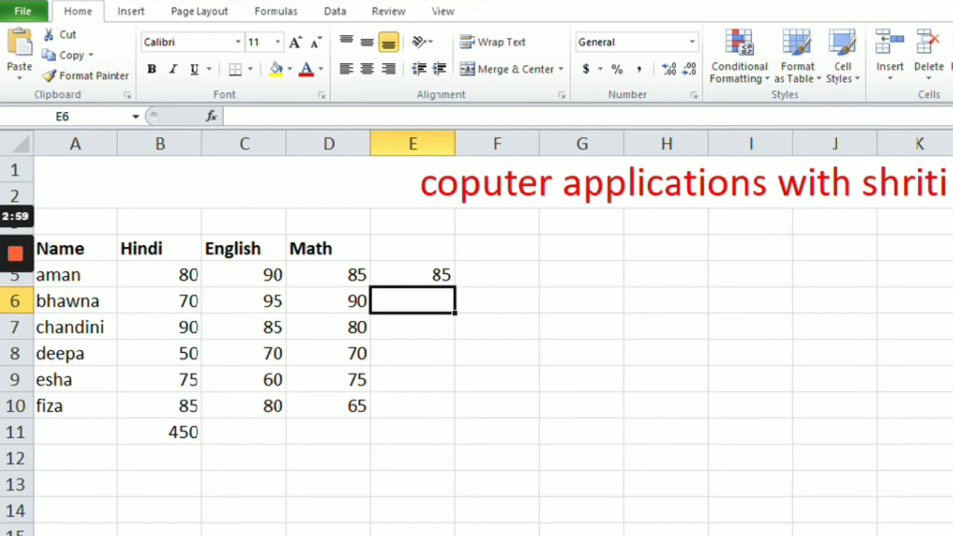
Find the highest of the second student's three subject marks in E6 with =MAX(B6:D6).
type("=")
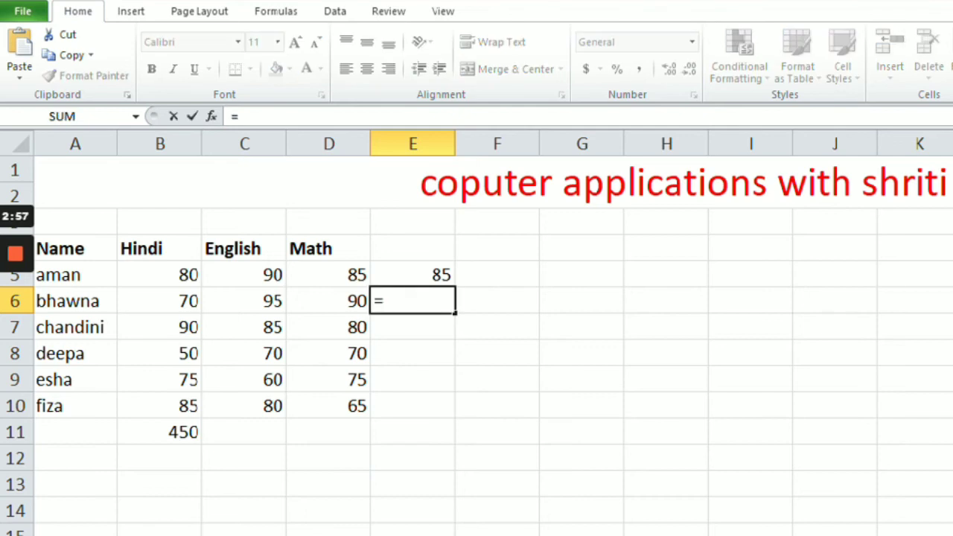
type("max")
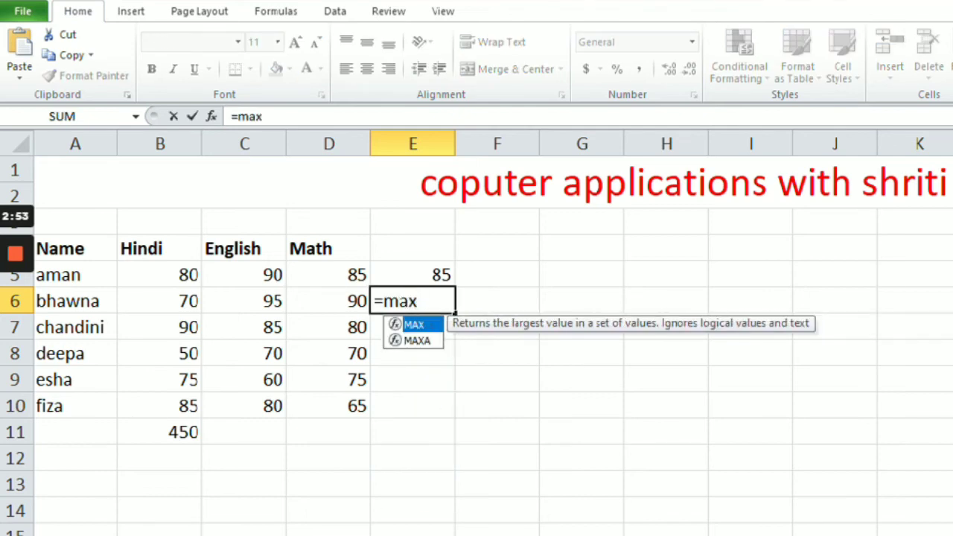
type("(")
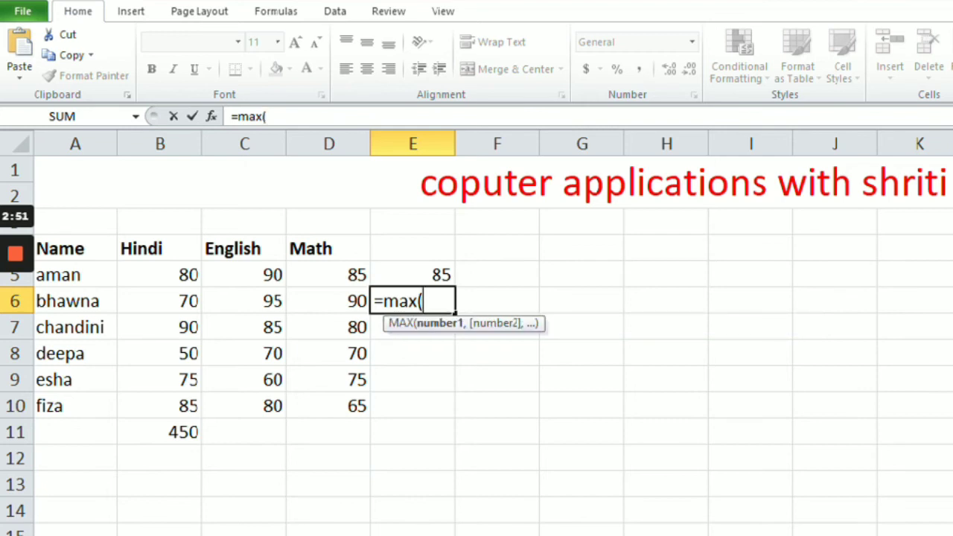
left_click(159, 301)
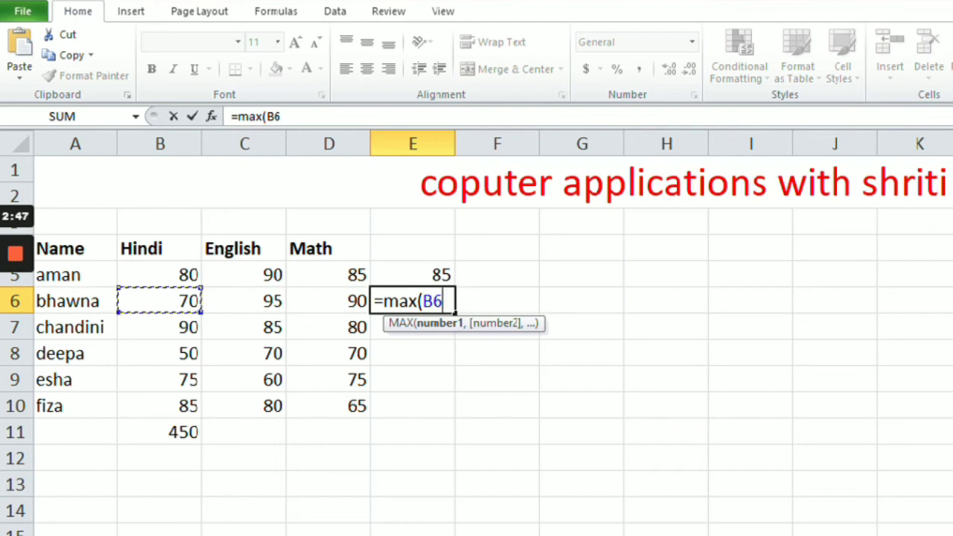
type(":")
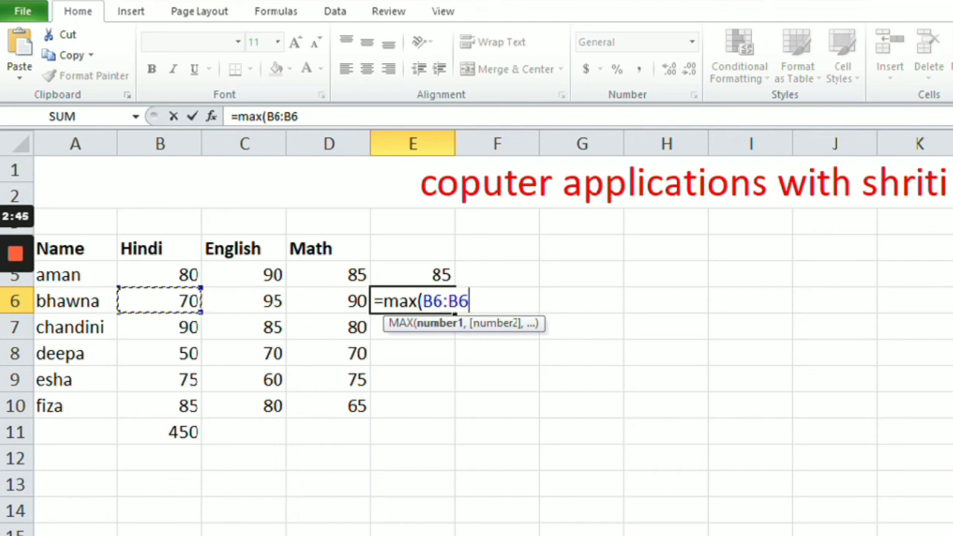
left_click(328, 301)
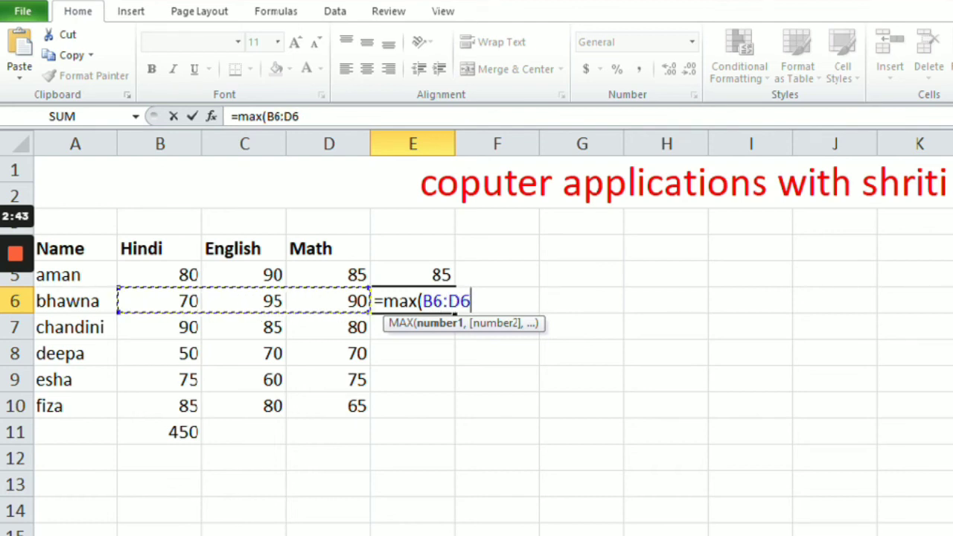
type(")")
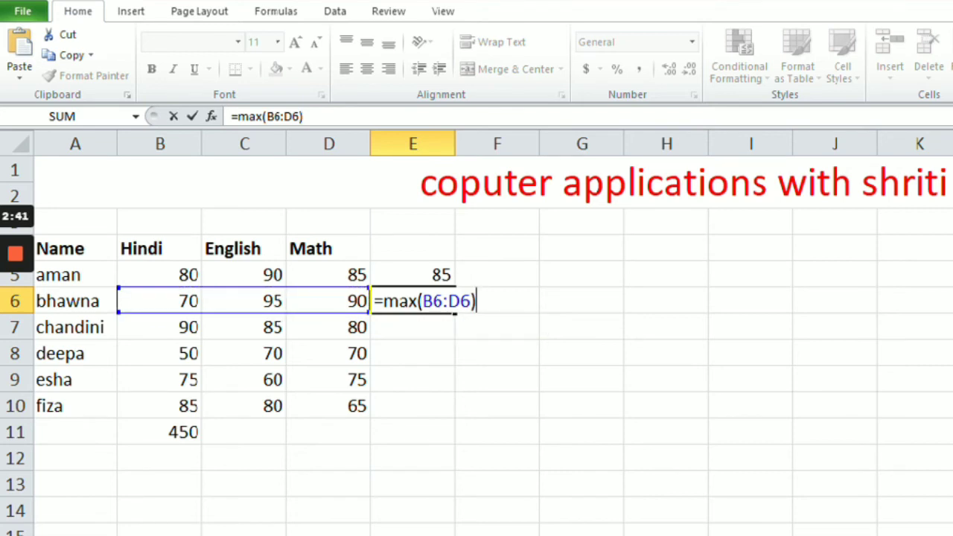
key("Return")
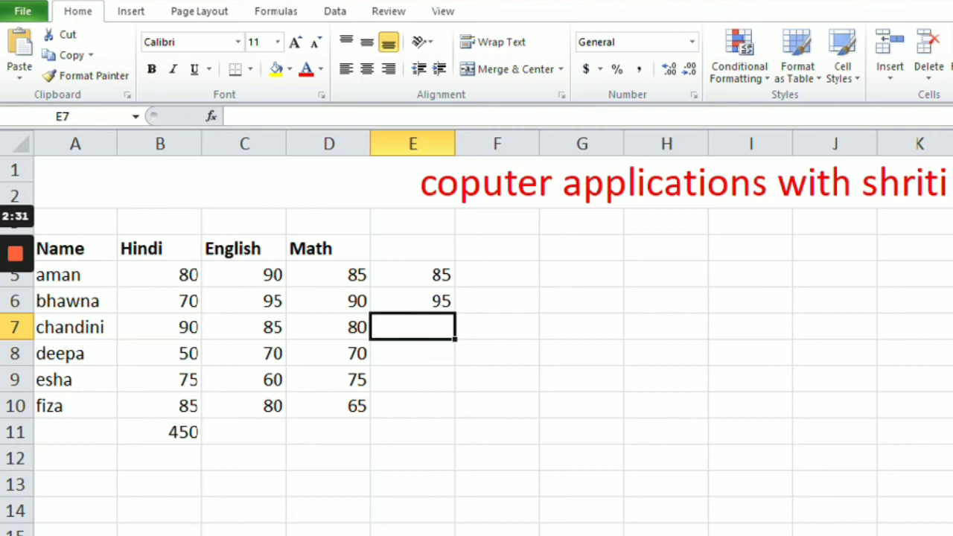
Find the lowest of the third student's three subject marks in E7 with =MIN(B7:D7).
type("=min")
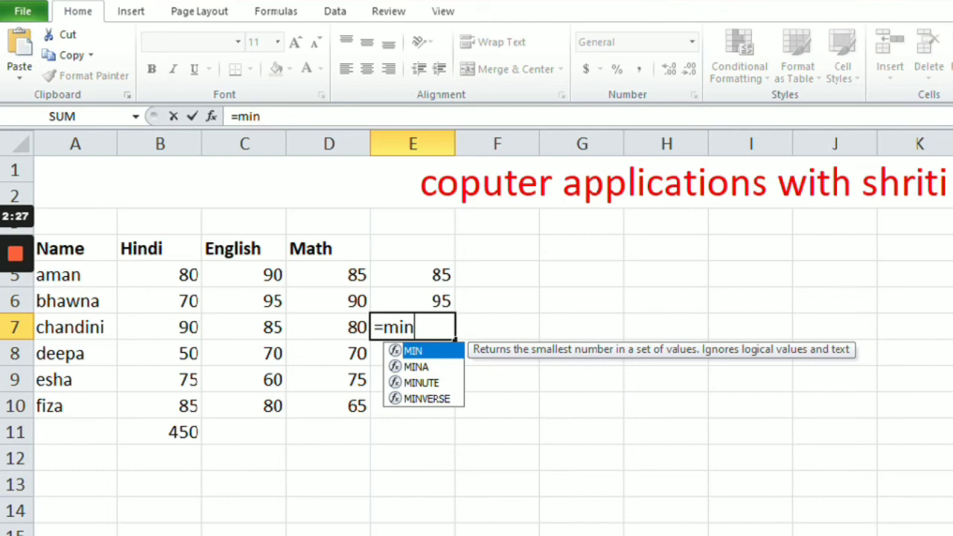
type("(")
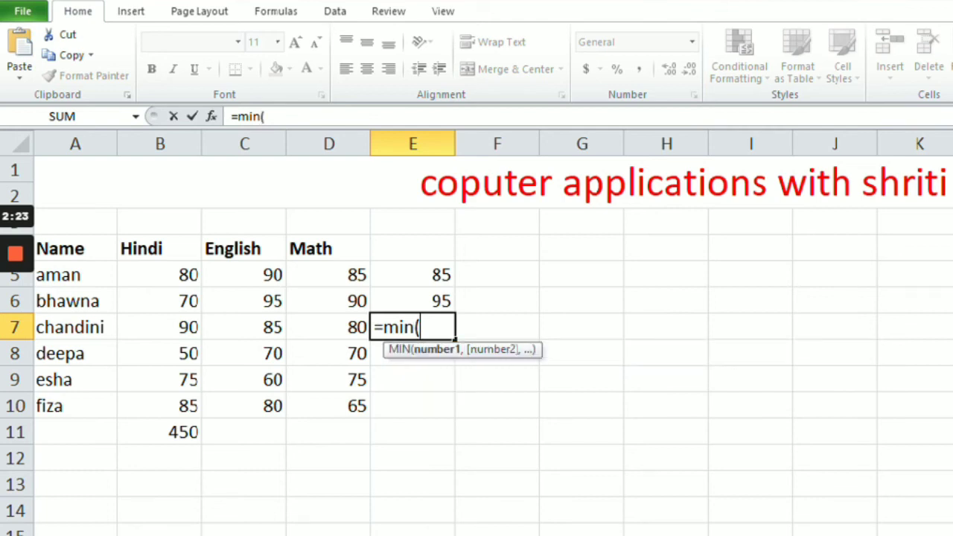
left_click(159, 327)
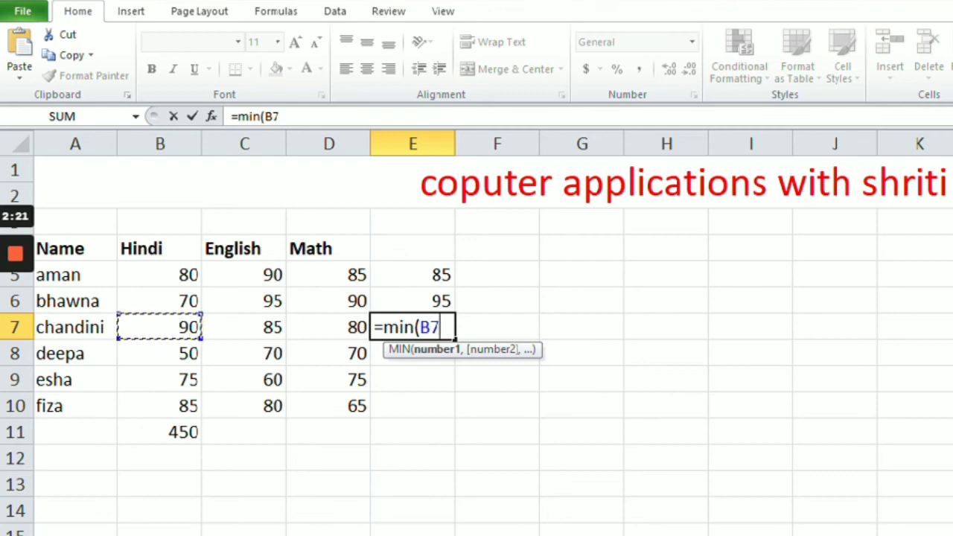
type(":B7")
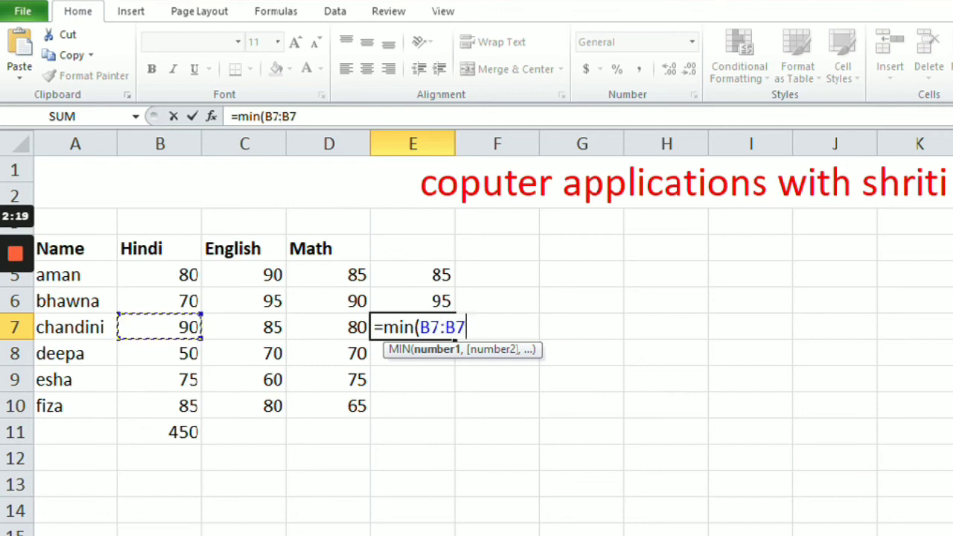
left_click(329, 327)
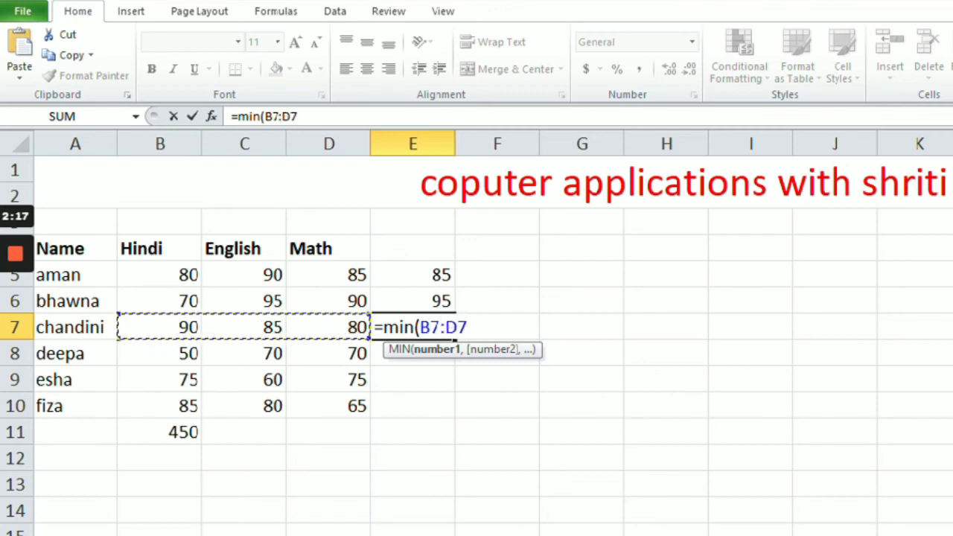
type(")")
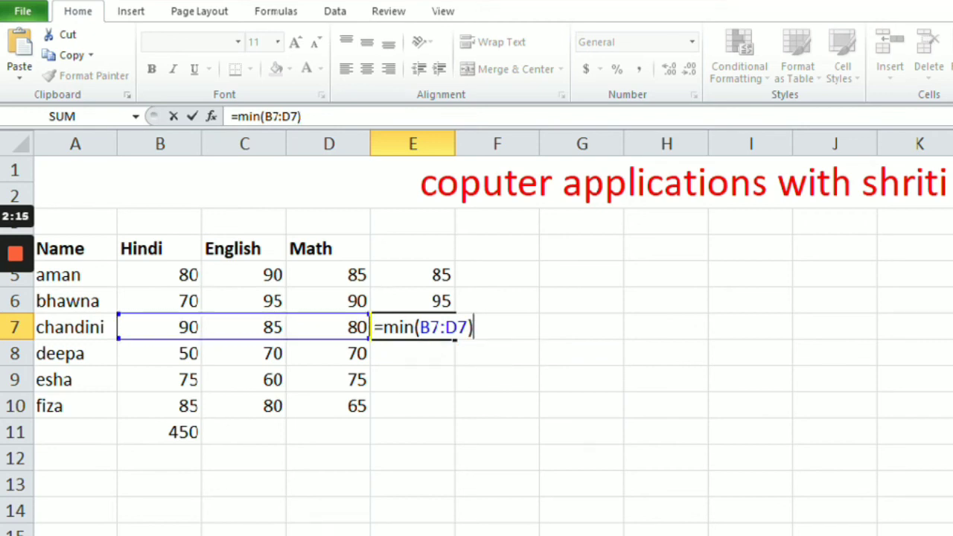
key("Return")
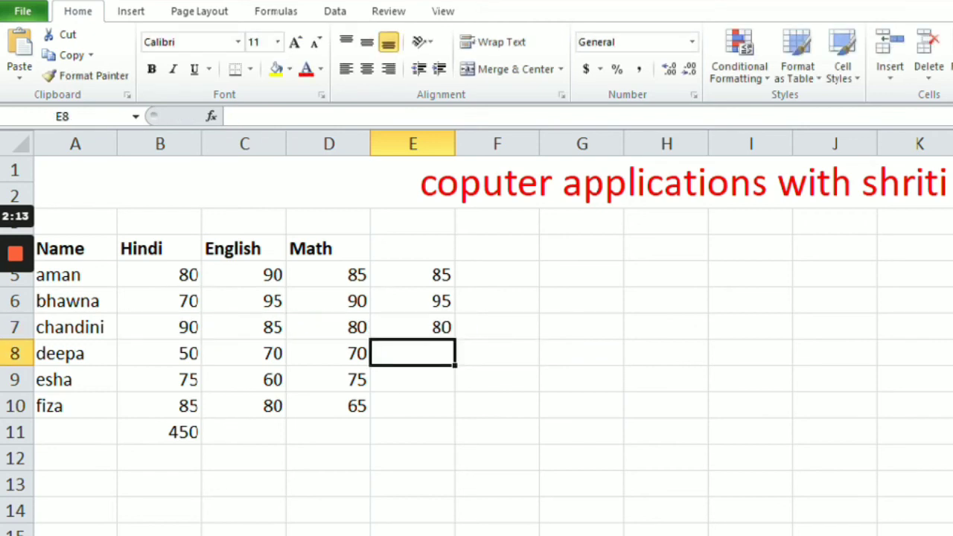
Sort the whole marks table by the English column on Values, in Smallest to Largest order, with the header row excluded.
left_click(412, 327)
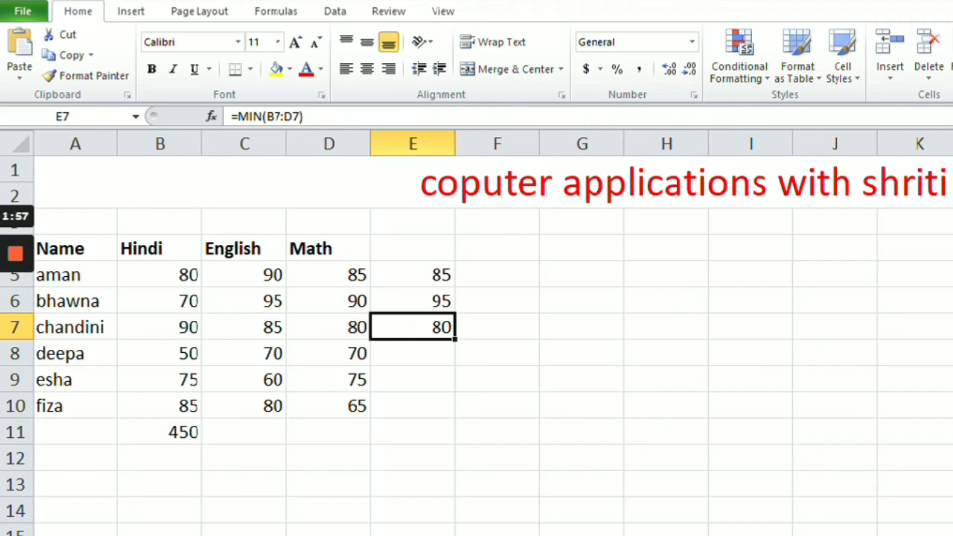
key("ctrl+a")
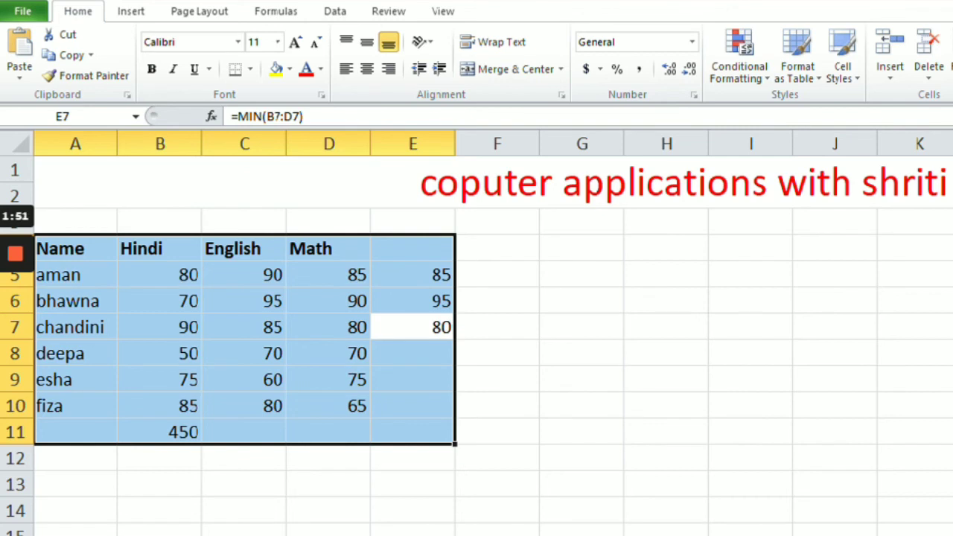
left_click(343, 13)
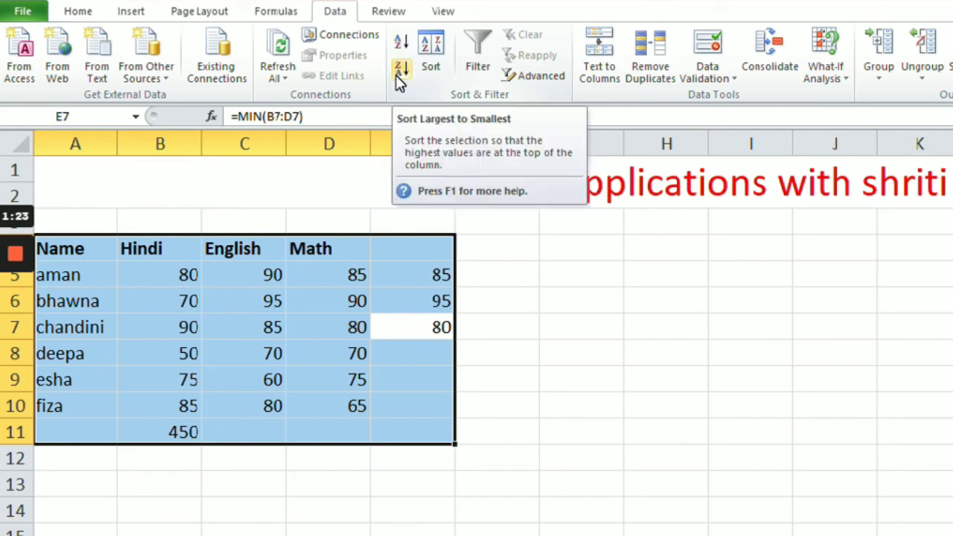
left_click(432, 52)
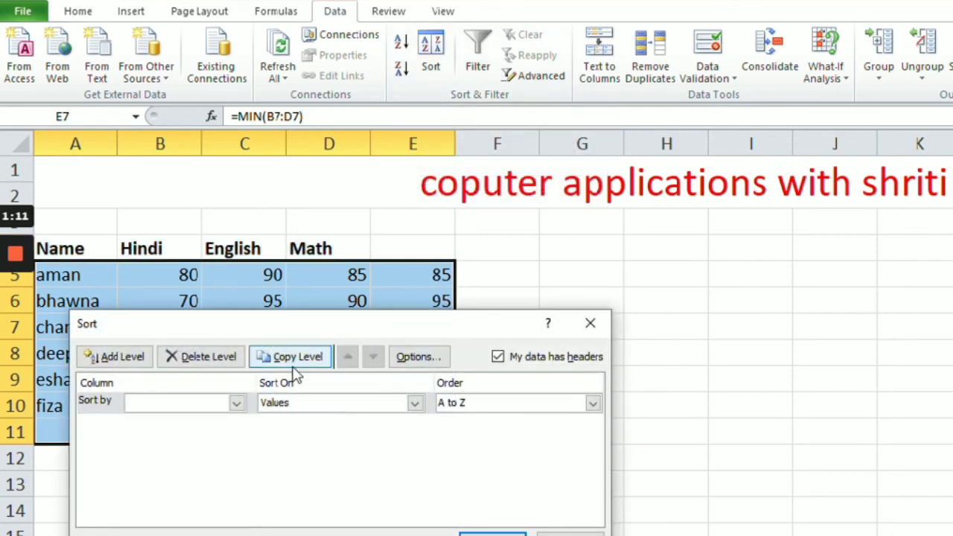
left_click(236, 404)
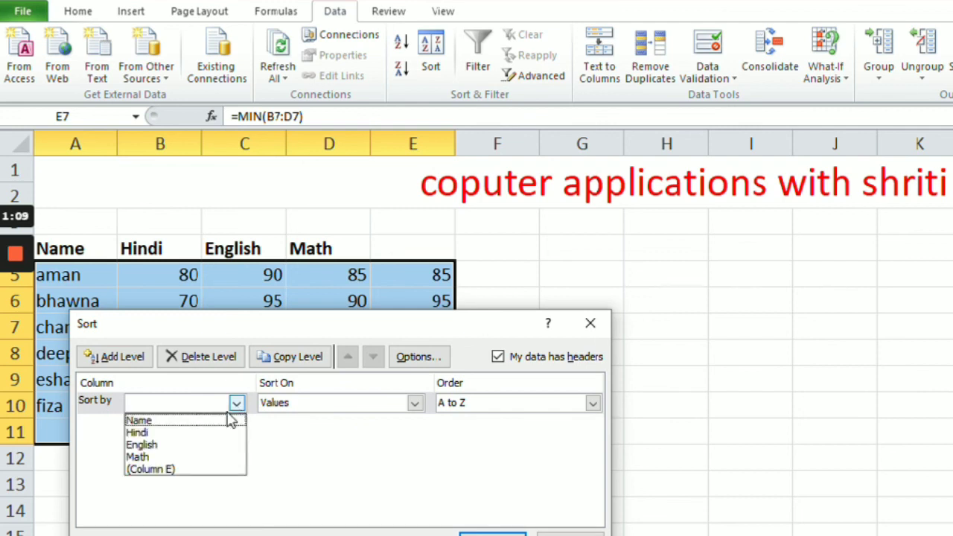
left_click(159, 445)
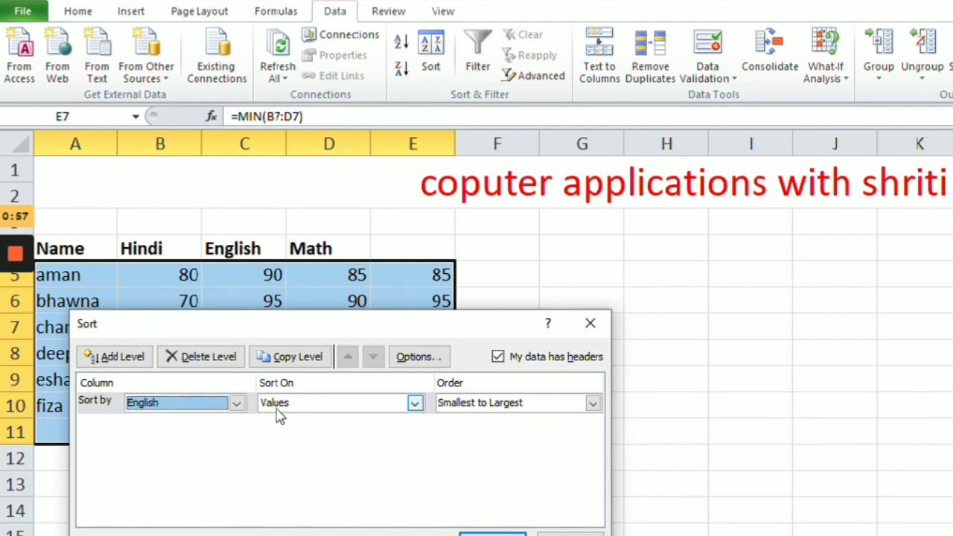
left_click(417, 402)
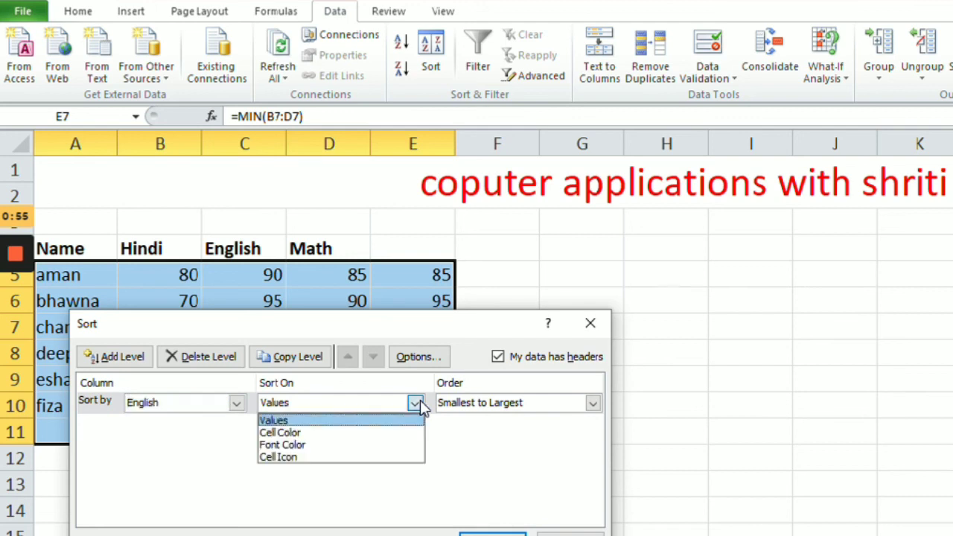
left_click(297, 422)
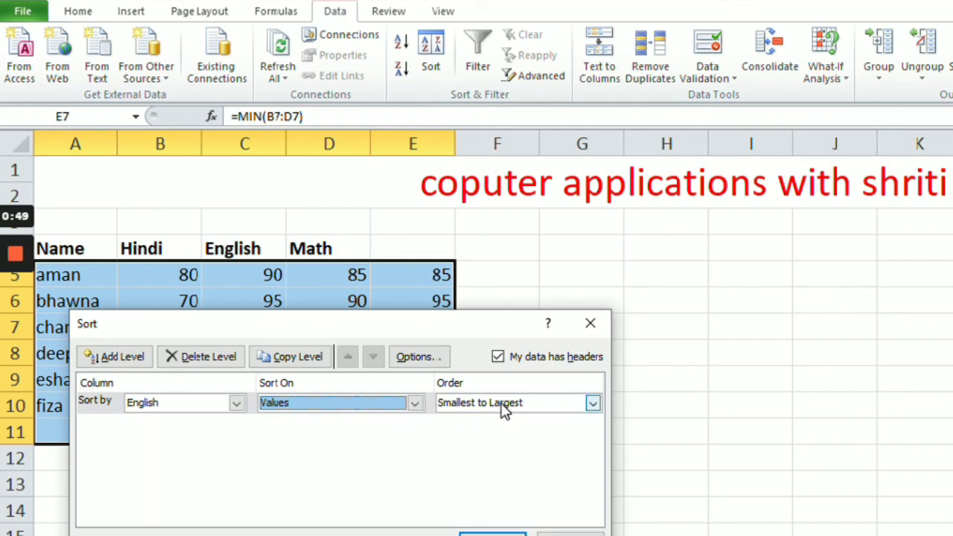
left_click(531, 403)
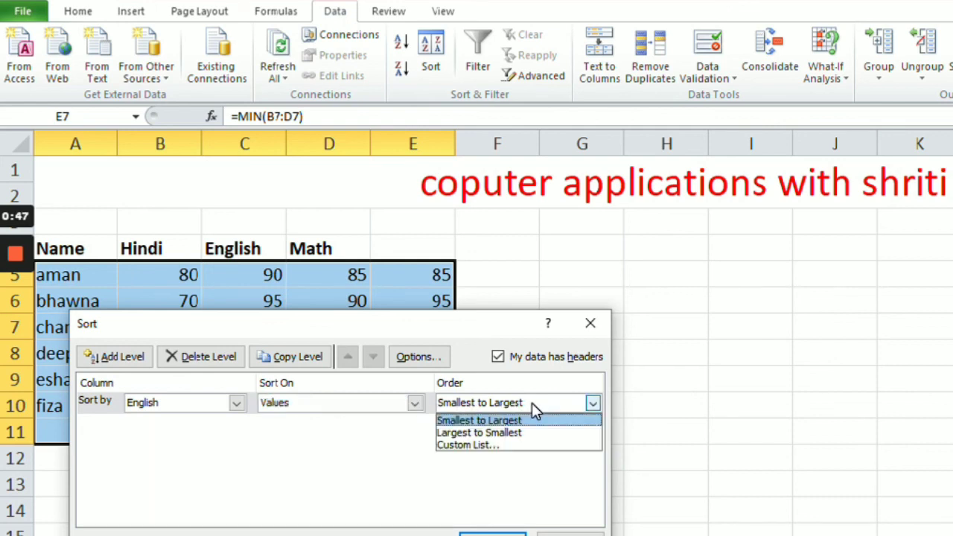
left_click(480, 421)
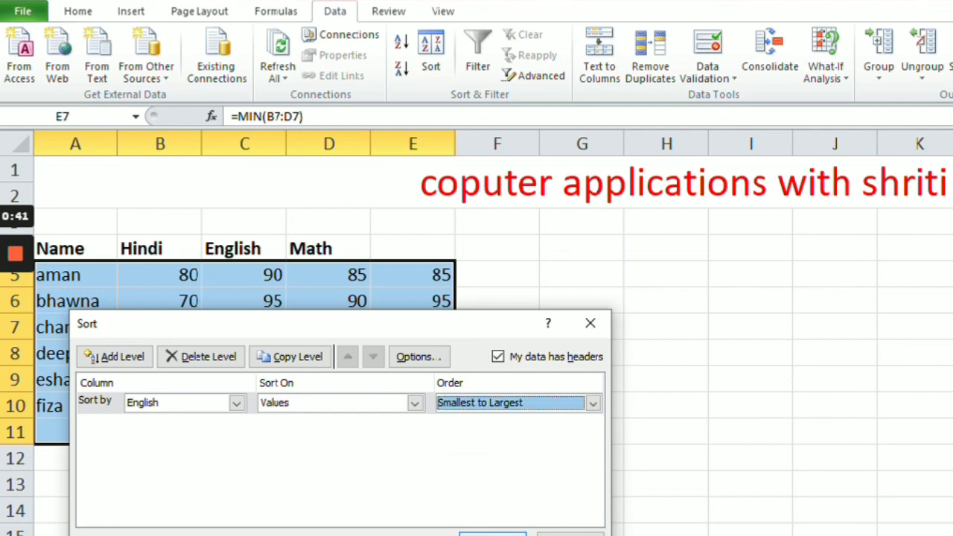
left_click(492, 535)
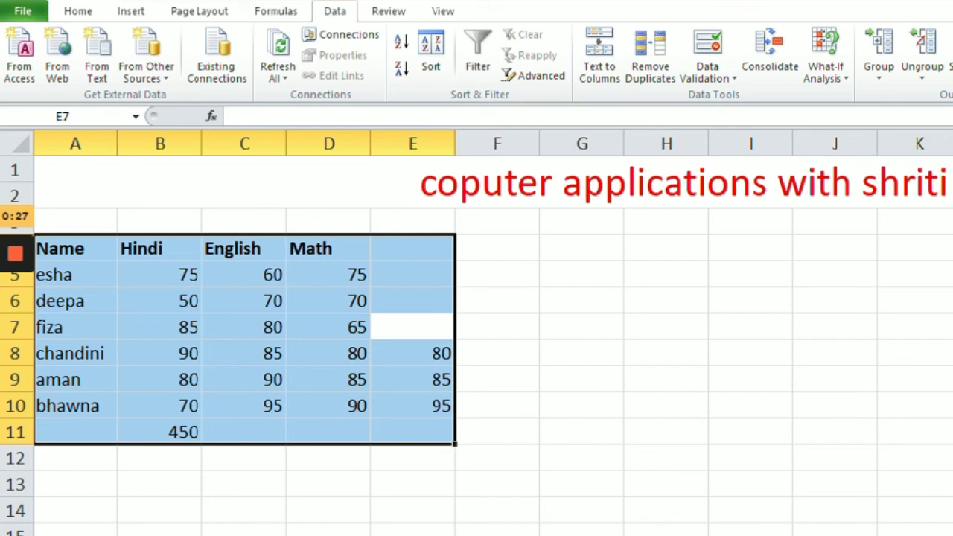
Open the print settings and print preview of the marks sheet.
left_click(8, 21)
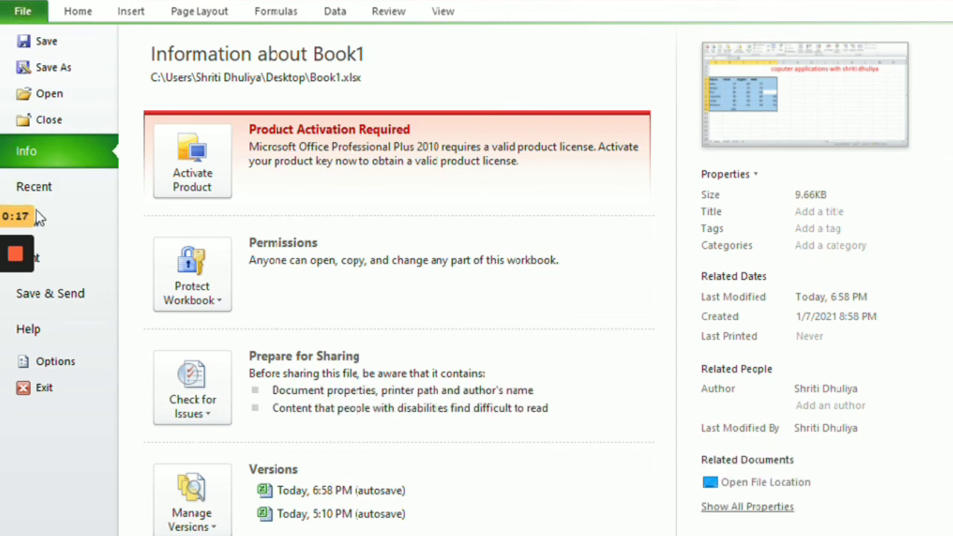
left_click(73, 274)
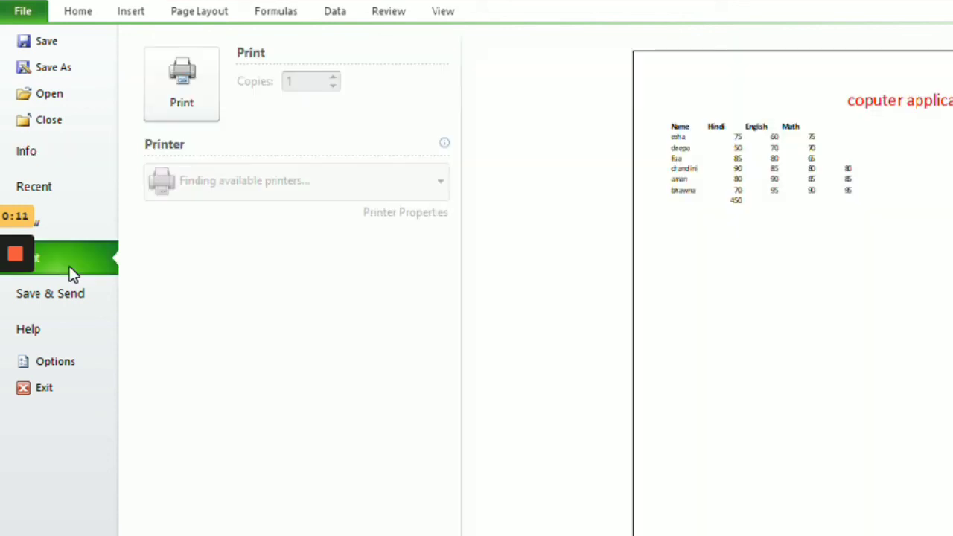